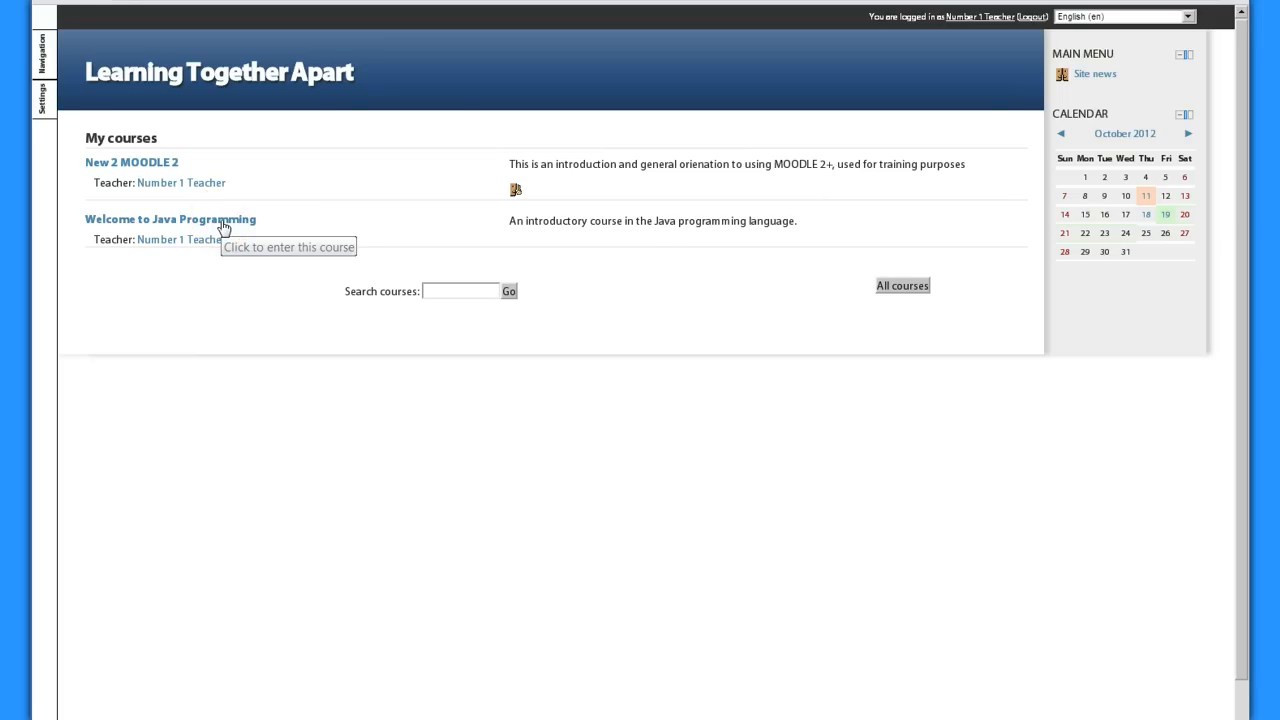
# Step: Open the Welcome to Java Programming course and turn on its editing mode
pyautogui.click(224, 222)
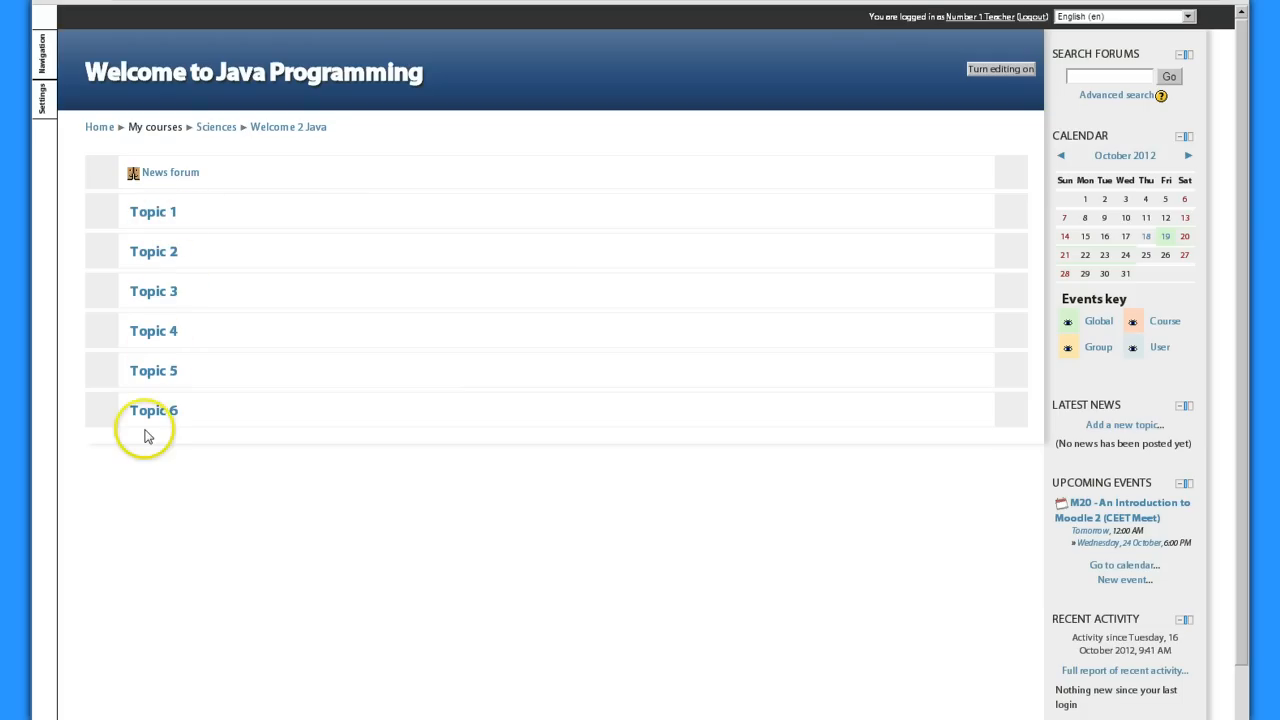
pyautogui.click(276, 224)
pyautogui.click(276, 224)
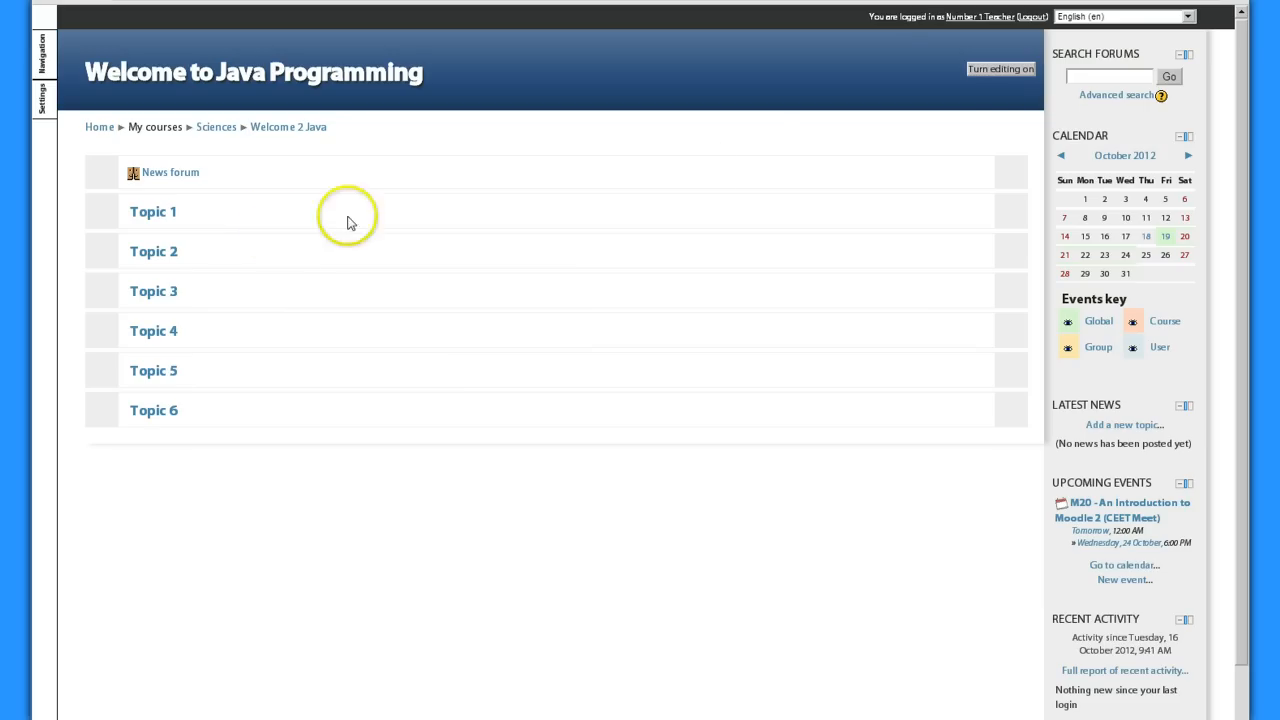
pyautogui.click(1016, 72)
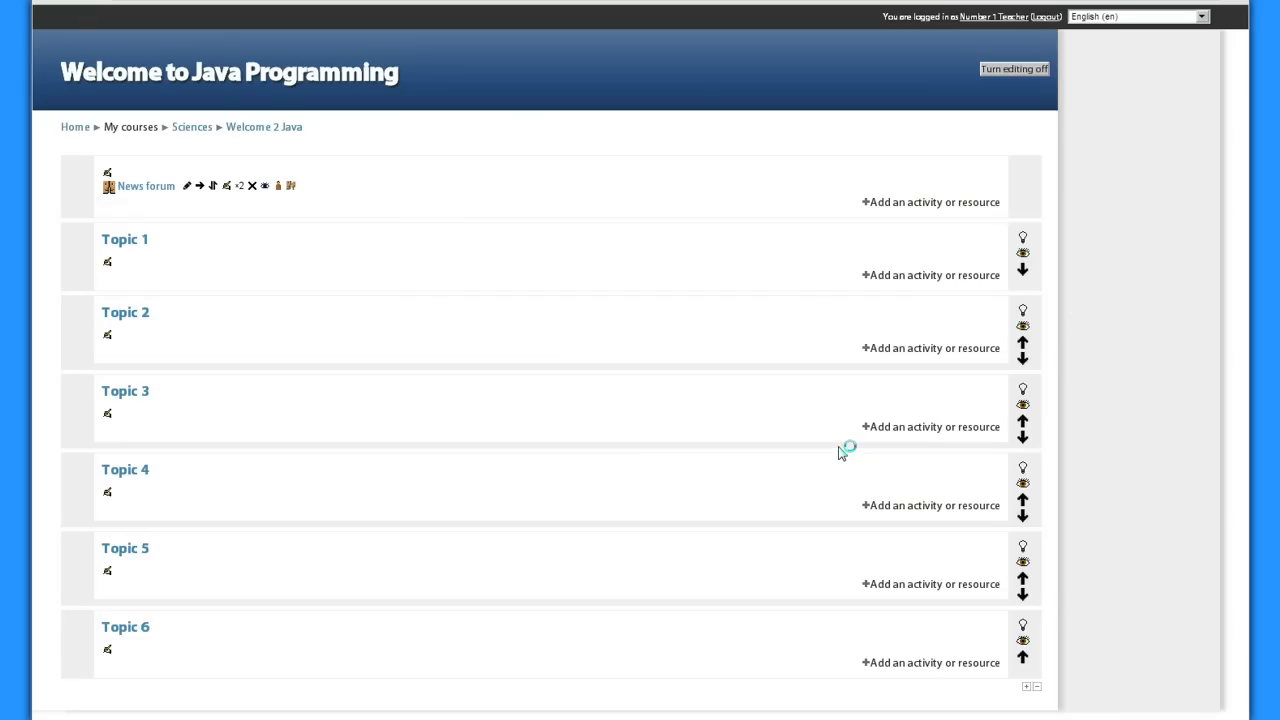
# Step: Edit Topic 1, disabling its default section name and naming the section "An introduction"
pyautogui.click(132, 262)
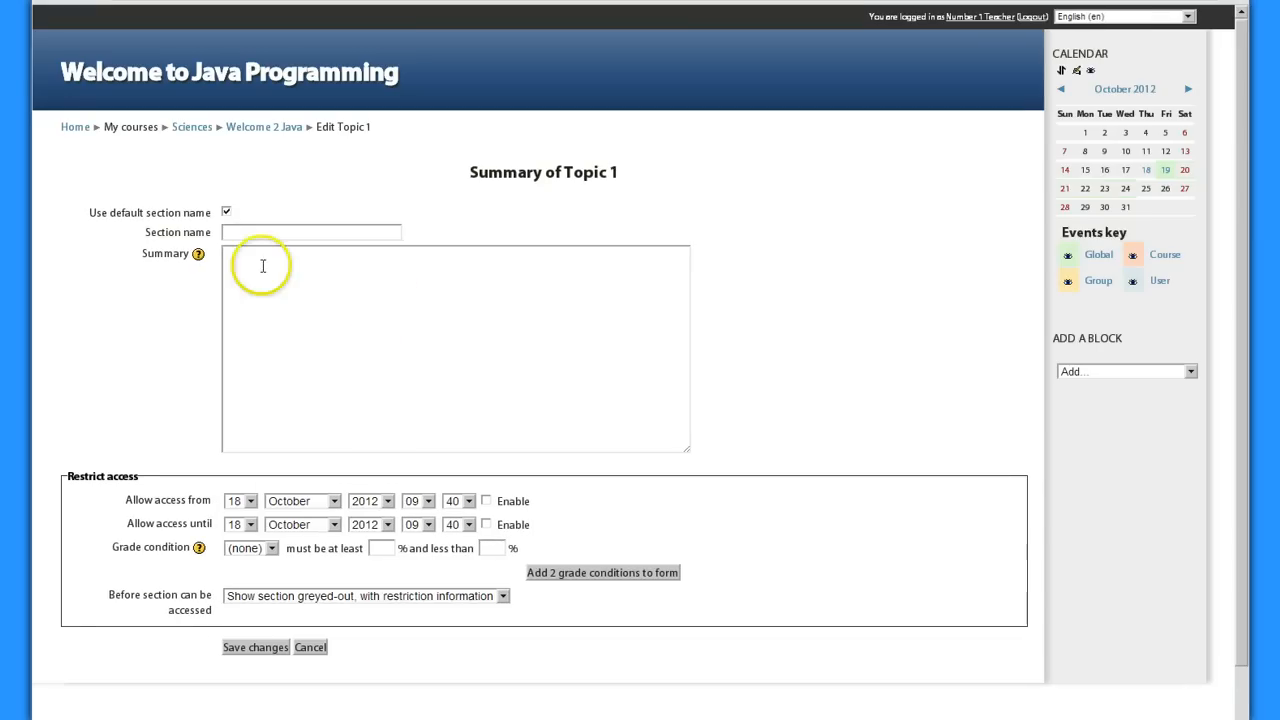
pyautogui.click(247, 212)
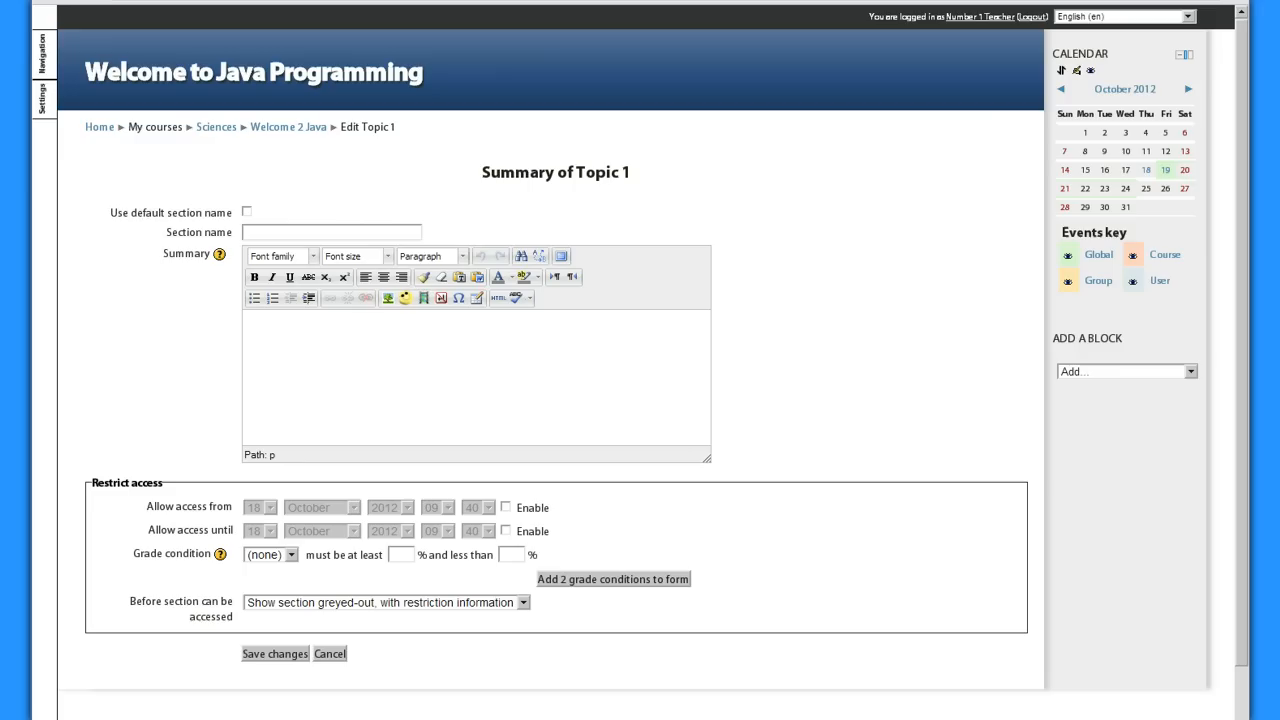
pyautogui.hotkey('alt', 'Tab')
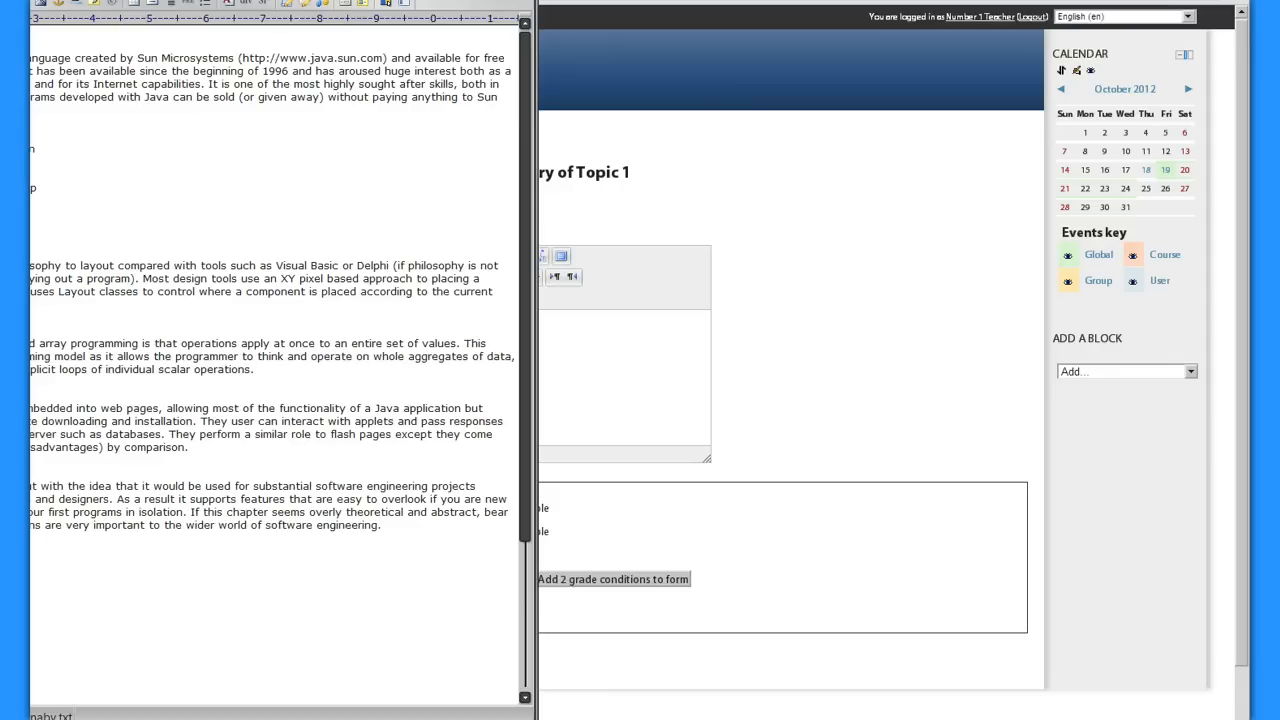
pyautogui.click(852, 214)
pyautogui.click(340, 234)
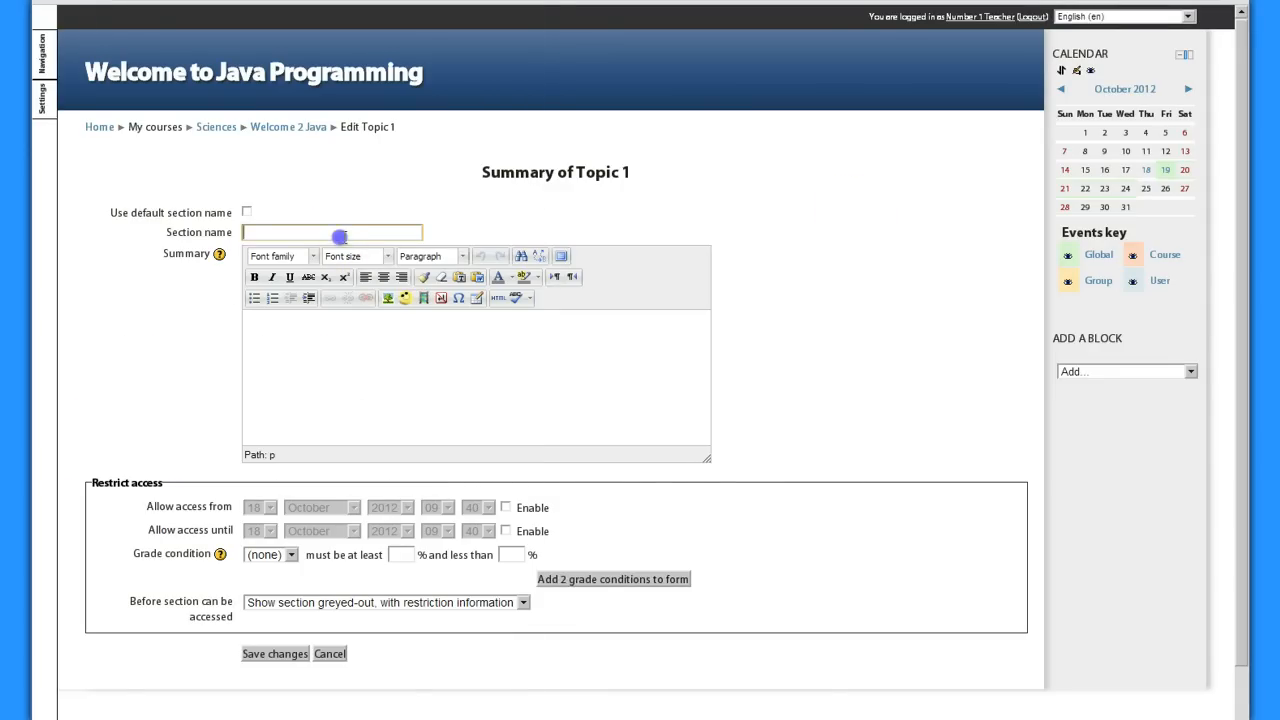
pyautogui.write('An introduction')
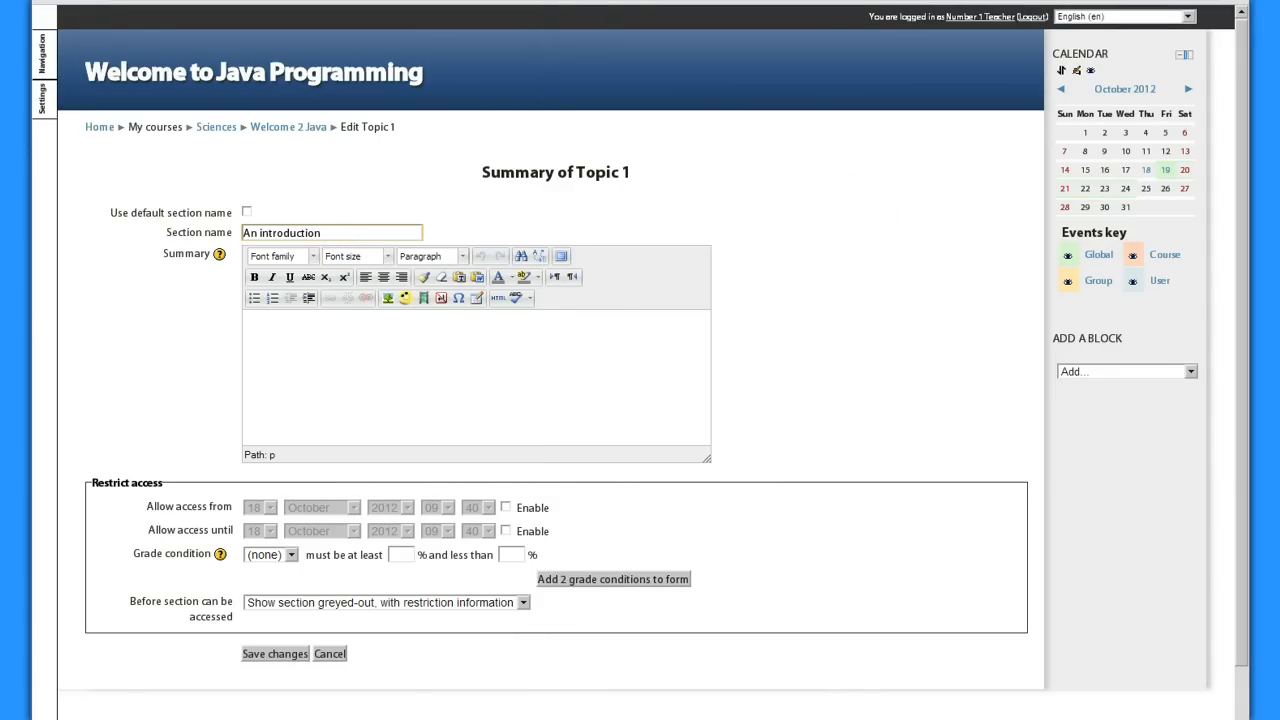
# Step: Copy the "What is Java ?" paragraph from the text document into Topic 1's summary and save the section
pyautogui.hotkey('alt', 'Tab')
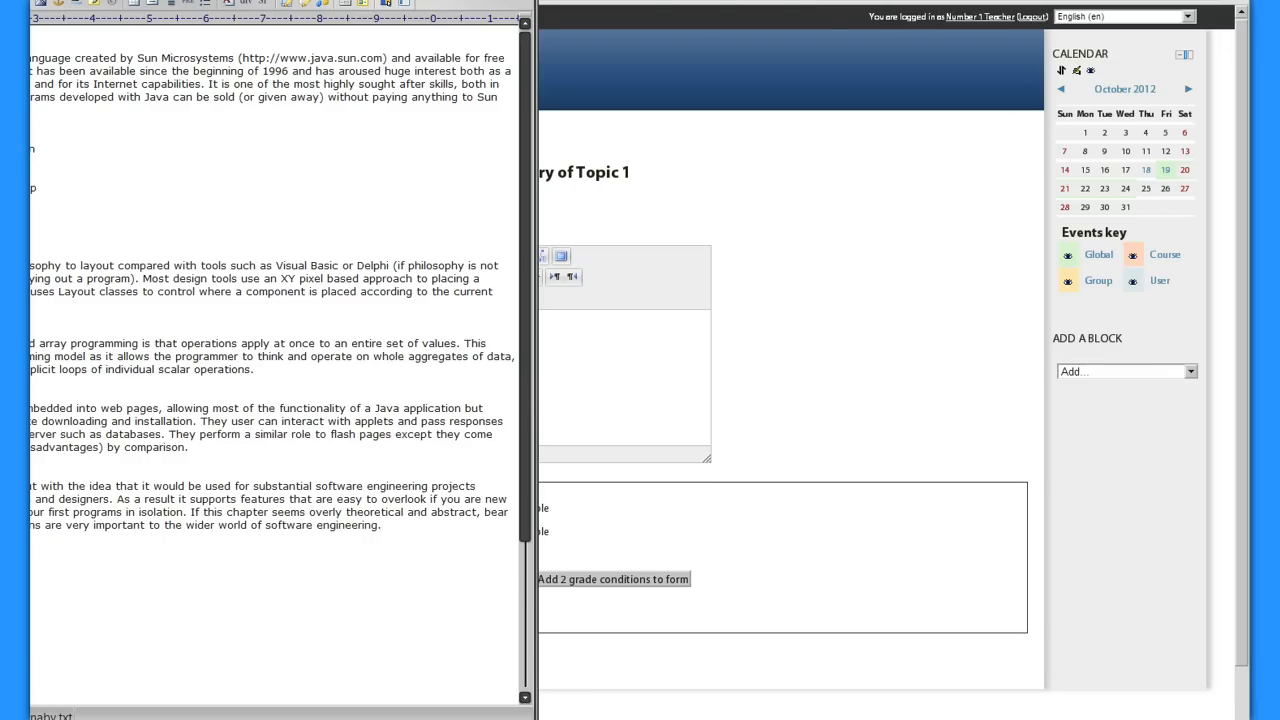
pyautogui.hotkey('shift', 'Down')
pyautogui.hotkey('shift', 'Down')
pyautogui.hotkey('shift', 'Down')
pyautogui.hotkey('shift', 'Down')
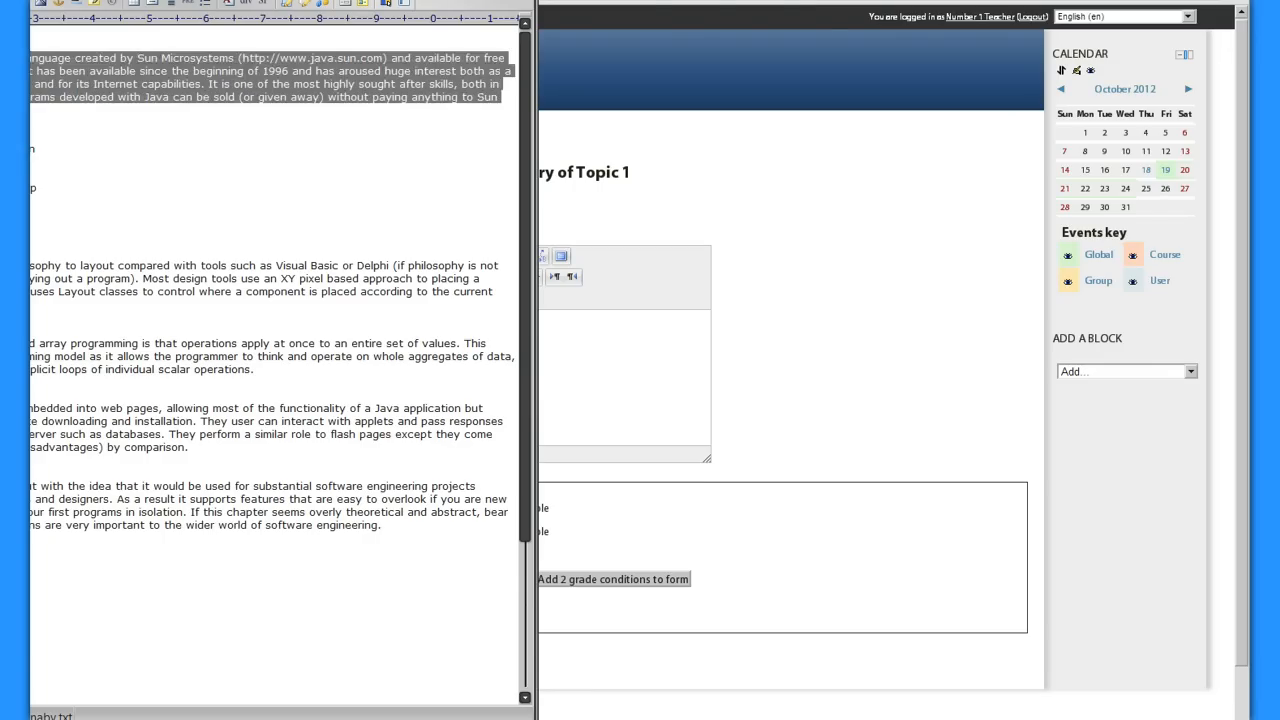
pyautogui.click(611, 365)
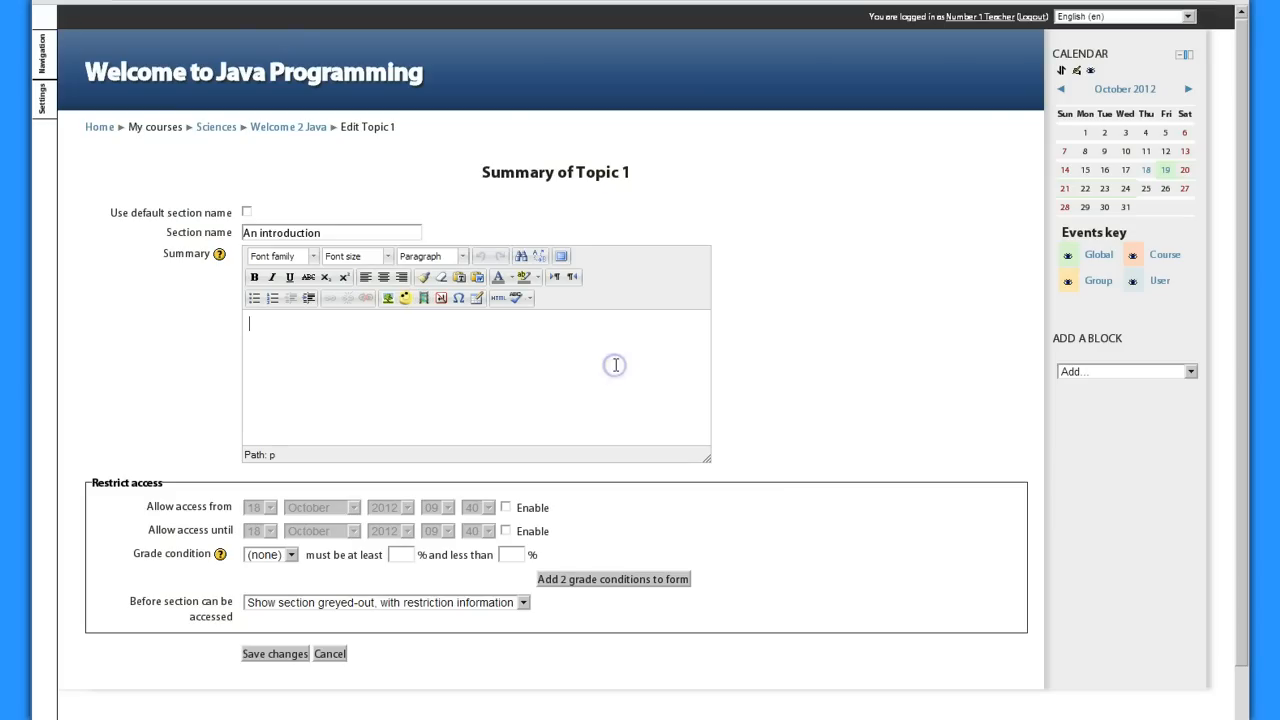
pyautogui.write('What is Java ? Java is a programming language created by Sun Microsystems (http://www.java.sun.com) and available for free download over the Internet. It has been available since the beginning of 1996 and has aroused huge interest both as a general programming language and for its Internet capabilities. It is one of the most highly sought after skills, both in industry and universities. Programs developed with Java can be sold (or given away) without paying anything to Sun Microsystems.')
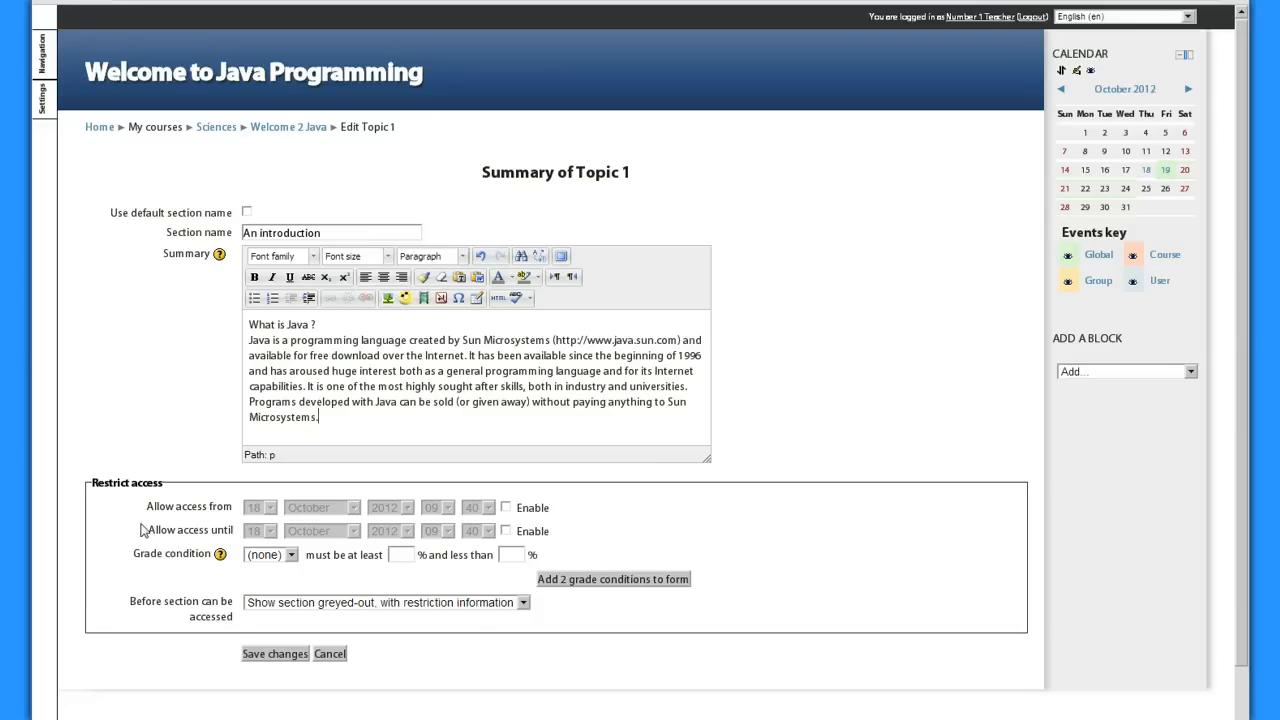
pyautogui.click(140, 528)
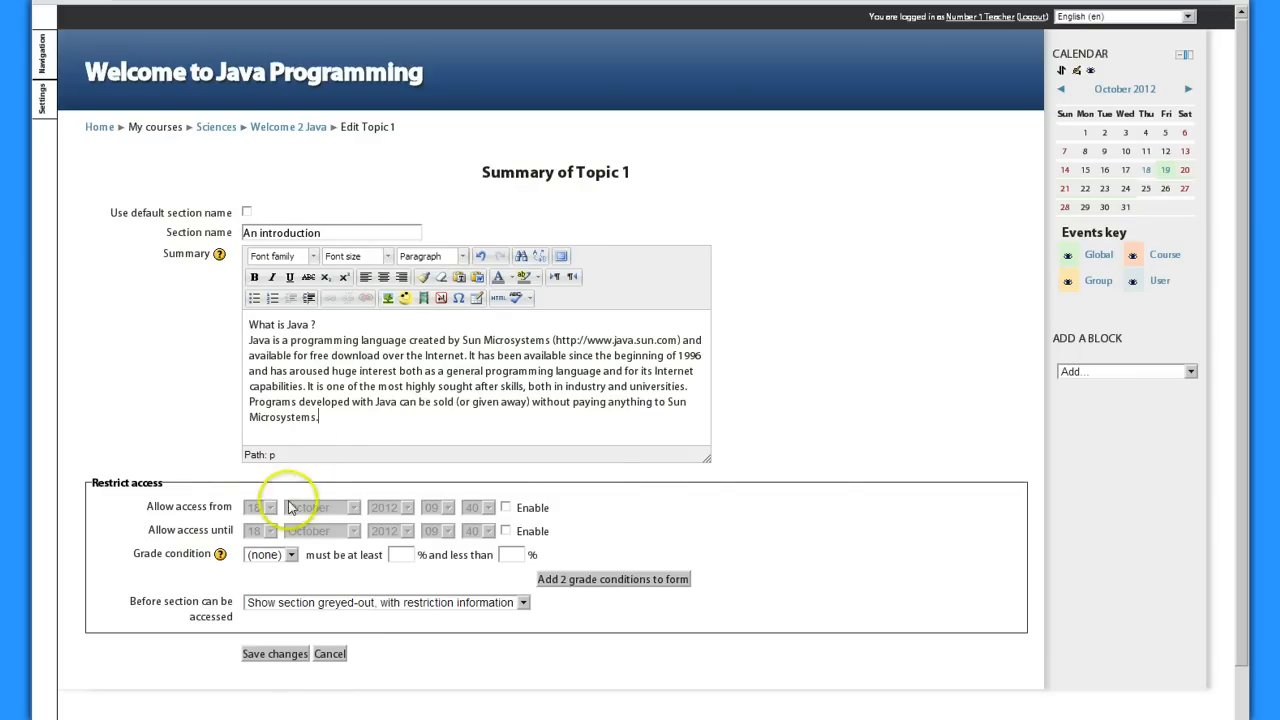
pyautogui.click(275, 655)
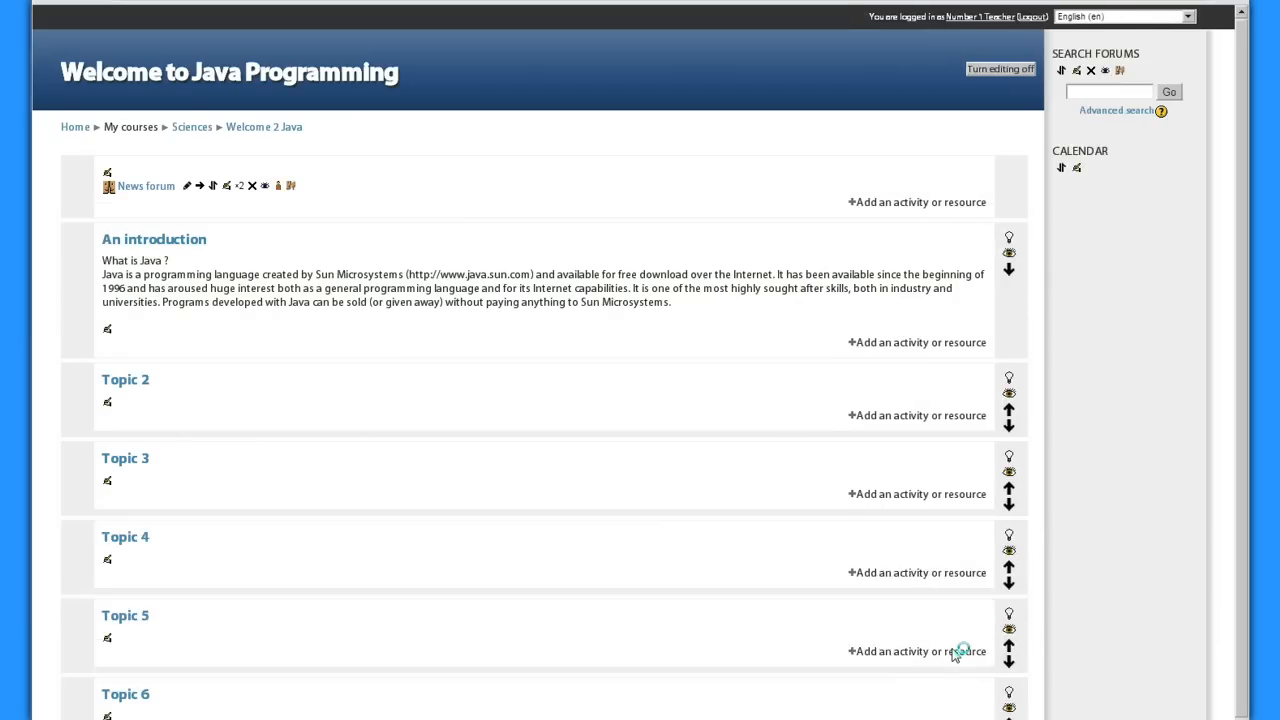
# Step: Edit Topic 2, disabling its default section name and naming the section "Data types and looping"
pyautogui.scroll(-3, 334, 408)
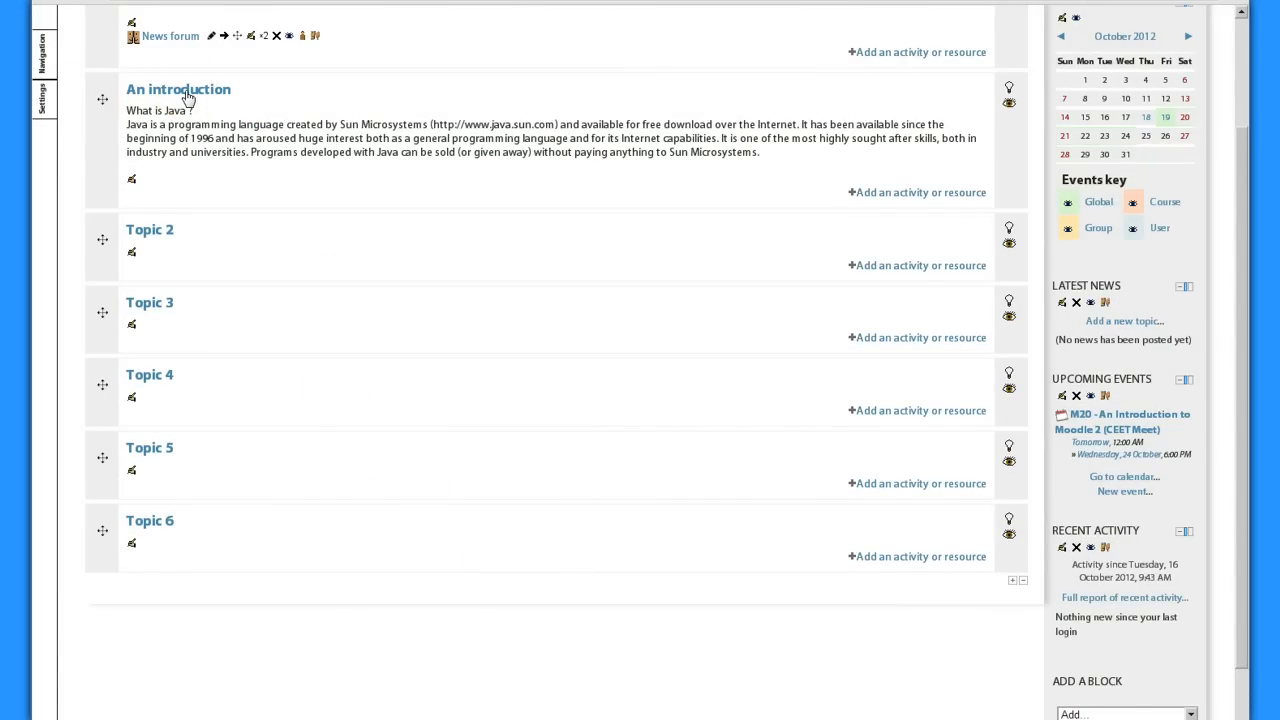
pyautogui.click(133, 254)
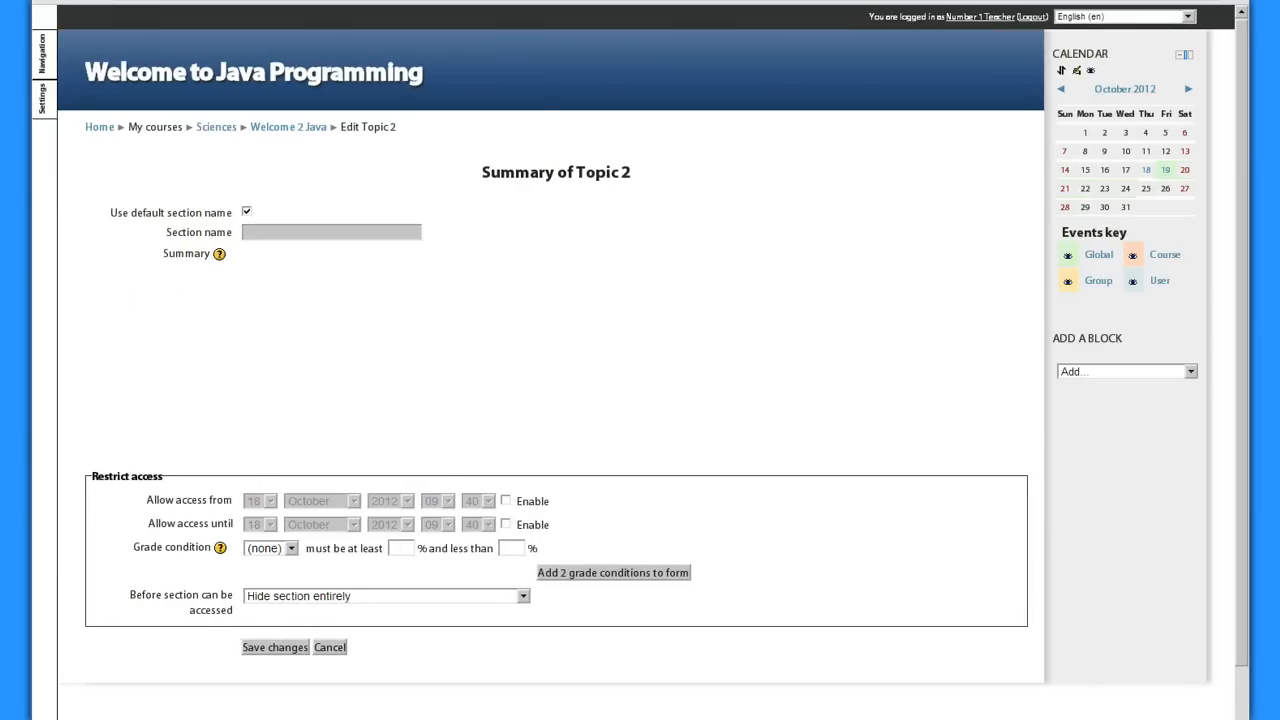
pyautogui.hotkey('alt', 'Tab')
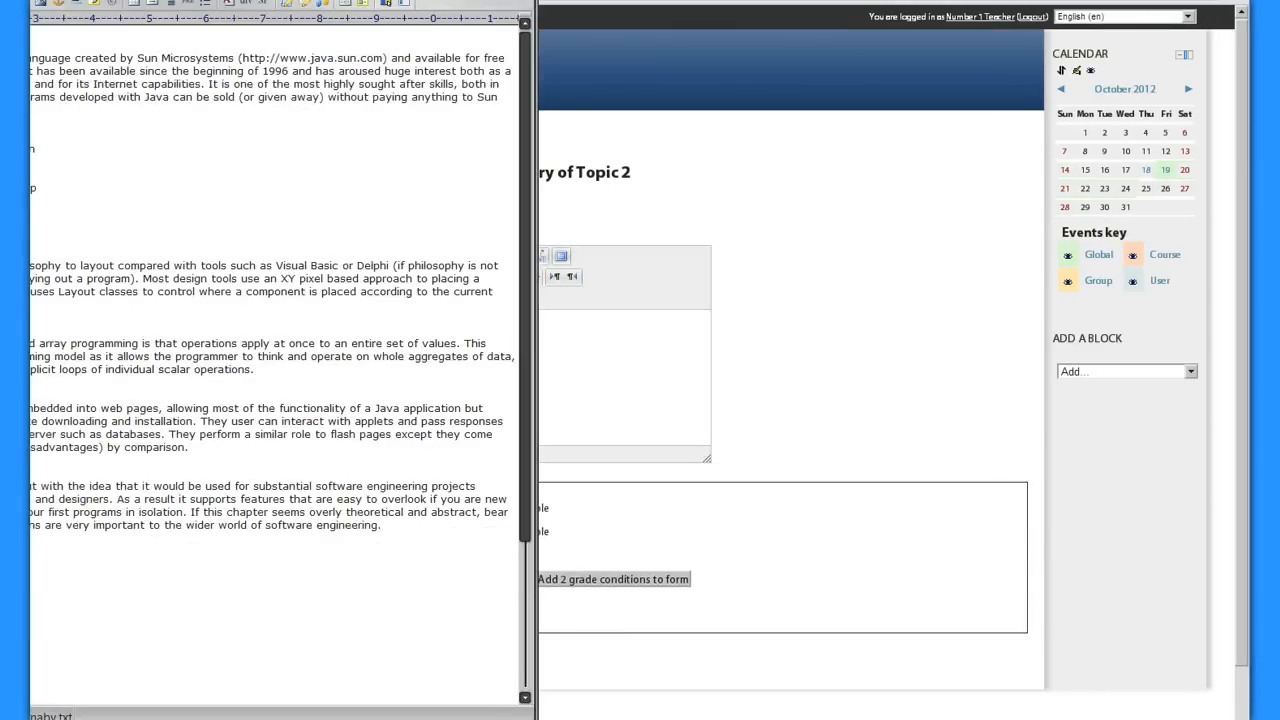
pyautogui.click(612, 382)
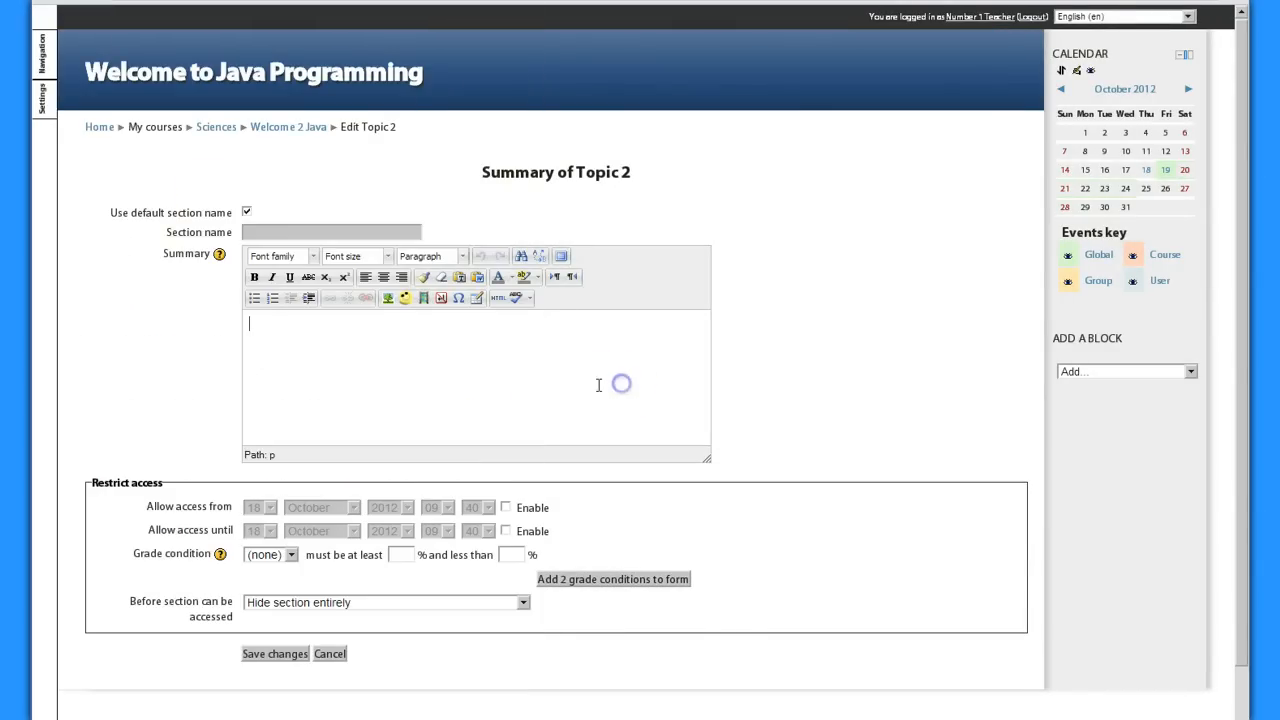
pyautogui.click(248, 213)
pyautogui.click(260, 232)
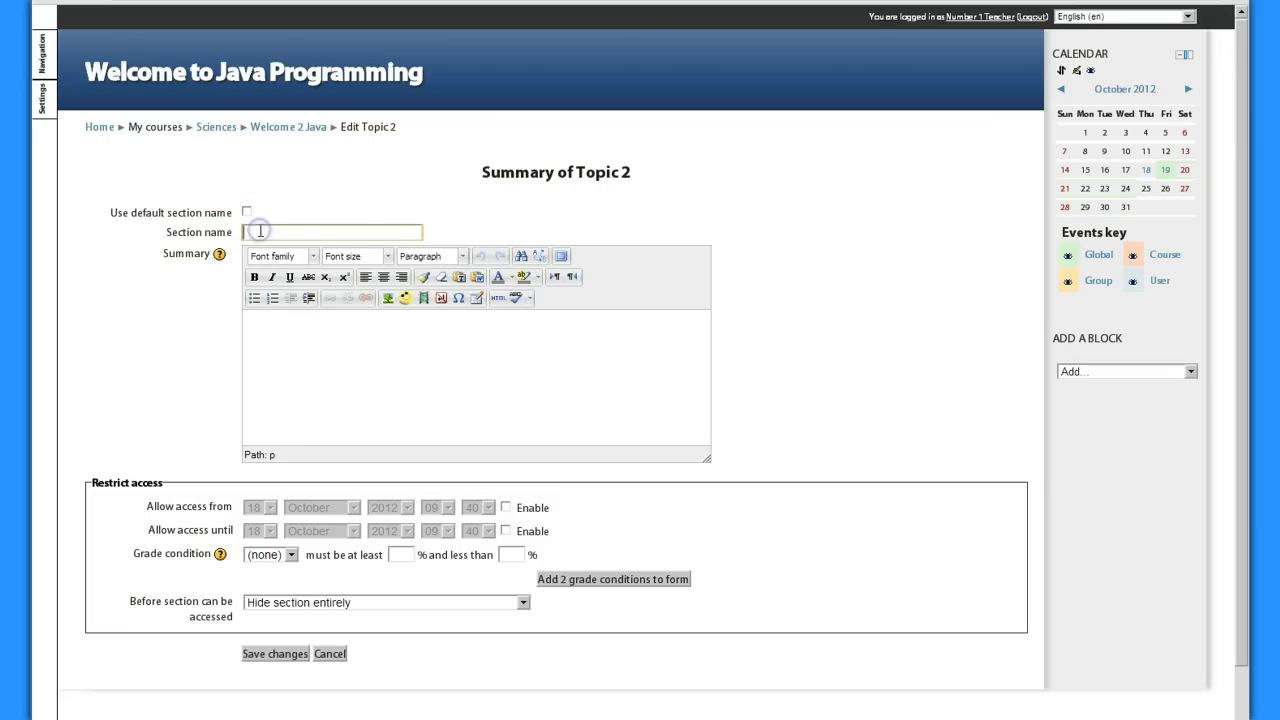
pyautogui.write('Data types and looping')
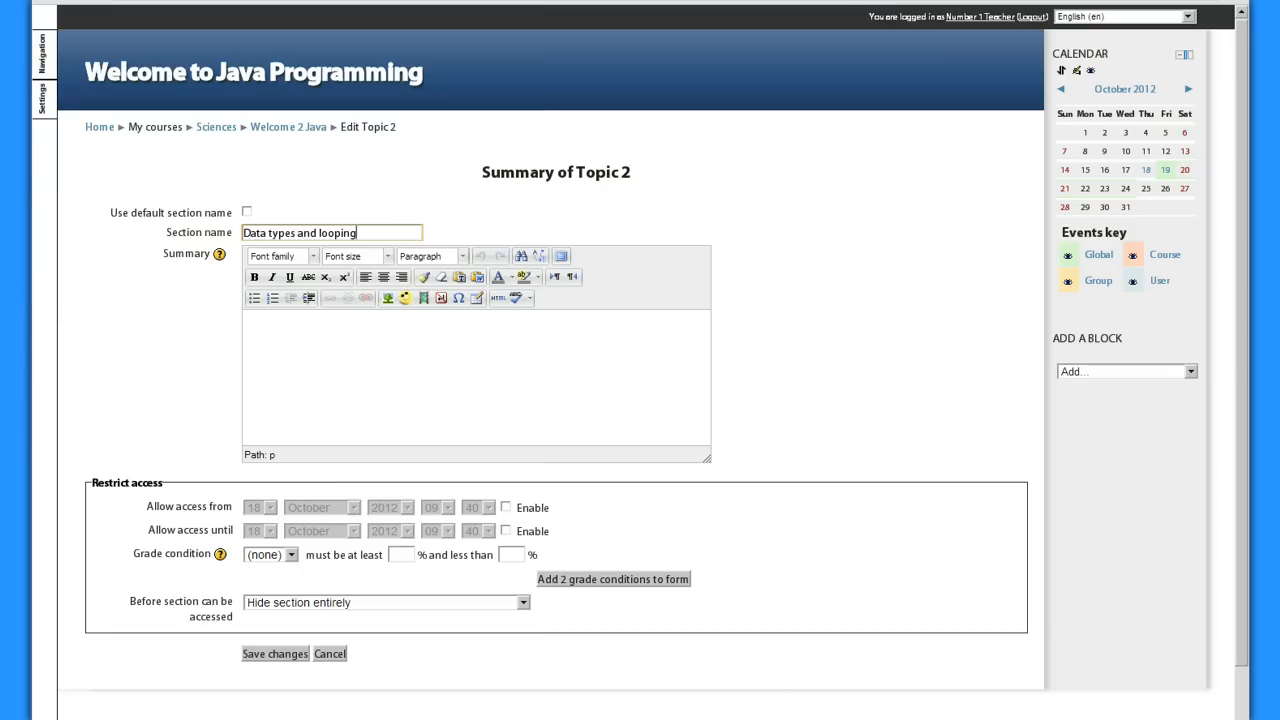
# Step: Copy the "What you are going to learn" text with its six topic lines from the text document into Topic 2's summary
pyautogui.hotkey('alt', 'Tab')
pyautogui.moveTo(31, 136); pyautogui.dragTo(31, 200)
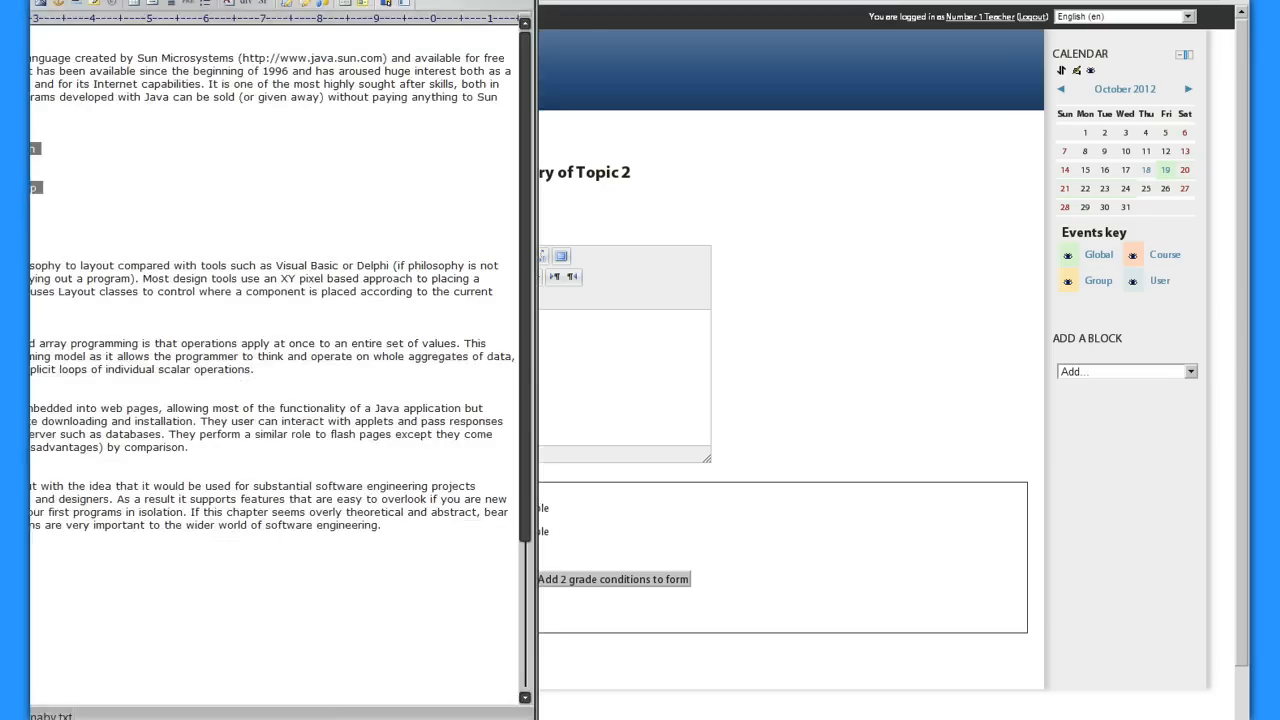
pyautogui.hotkey('ctrl', 'x')
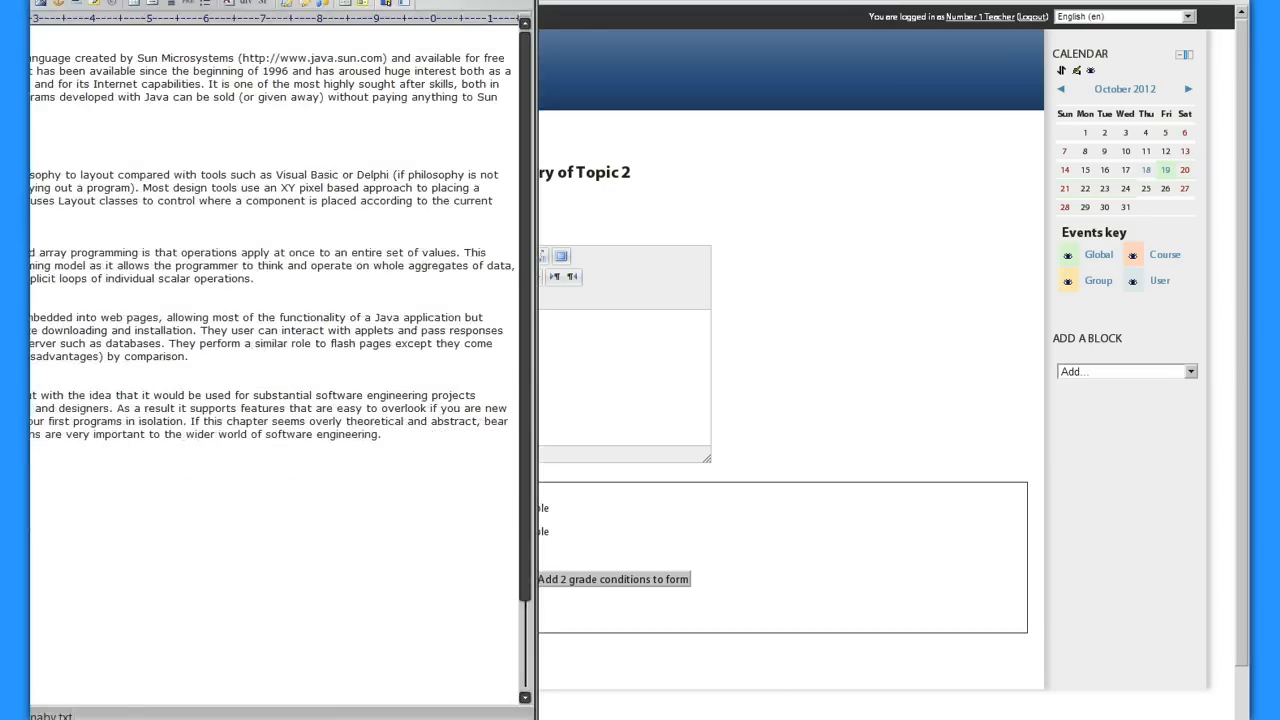
pyautogui.hotkey('ctrl', 'z')
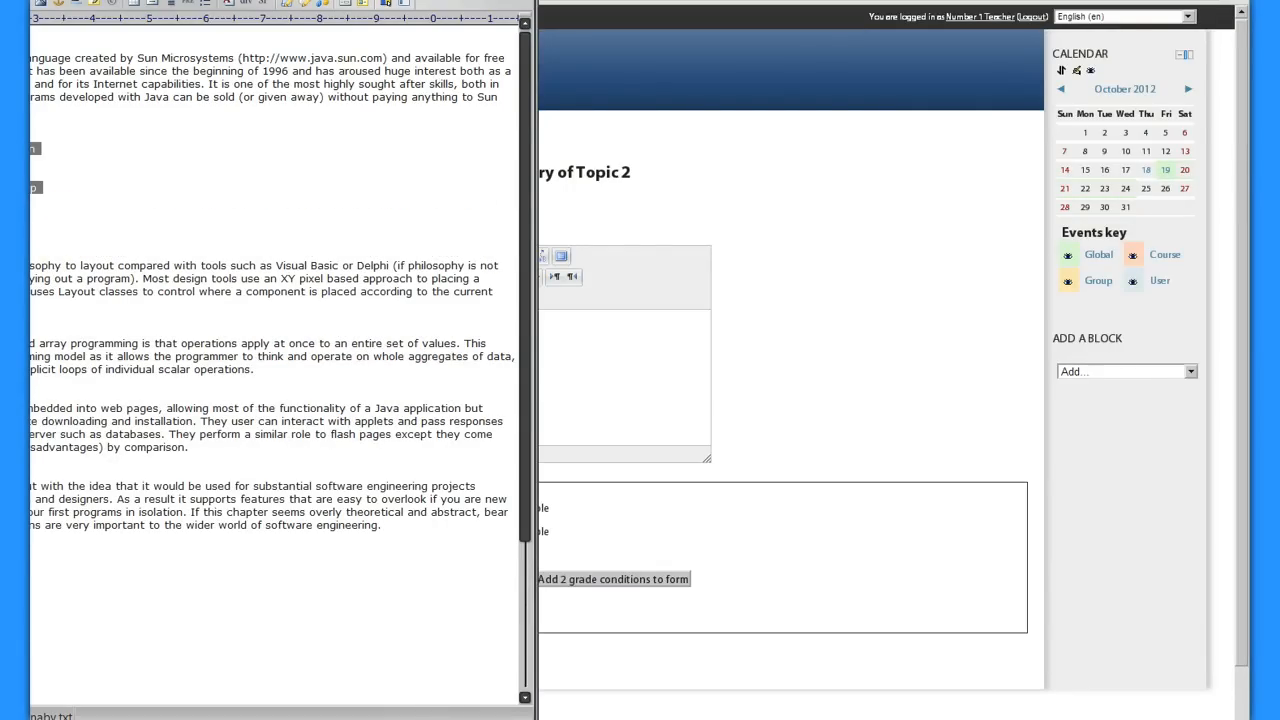
pyautogui.click(674, 346)
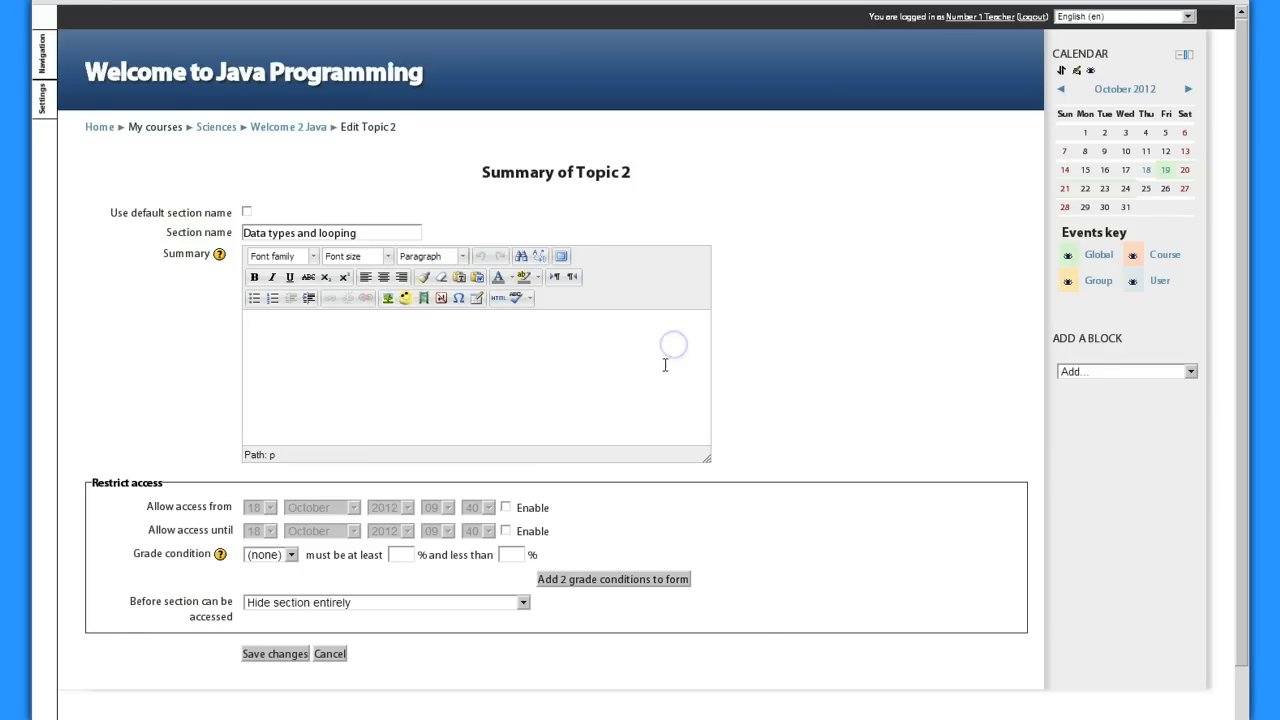
pyautogui.hotkey('ctrl', 'v')
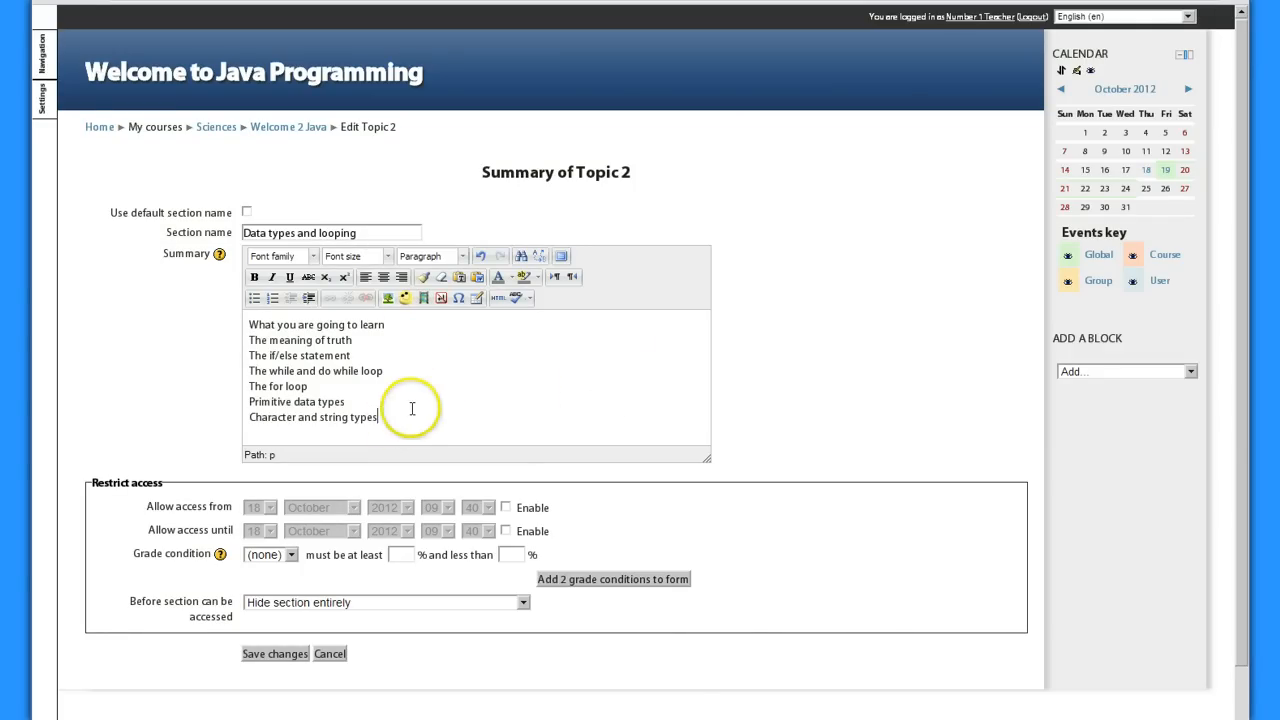
# Step: Format the six lines below "What you are going to learn" as a bulleted list and save the section
pyautogui.moveTo(378, 417); pyautogui.dragTo(246, 338)
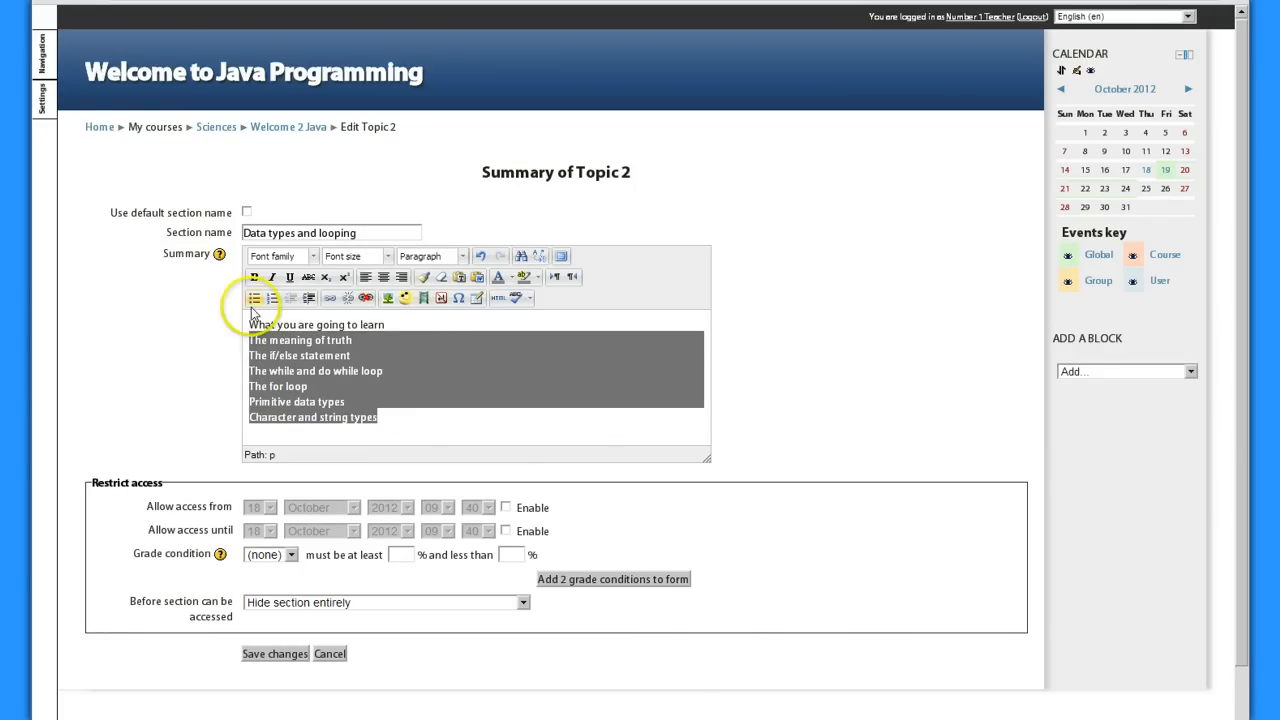
pyautogui.click(254, 297)
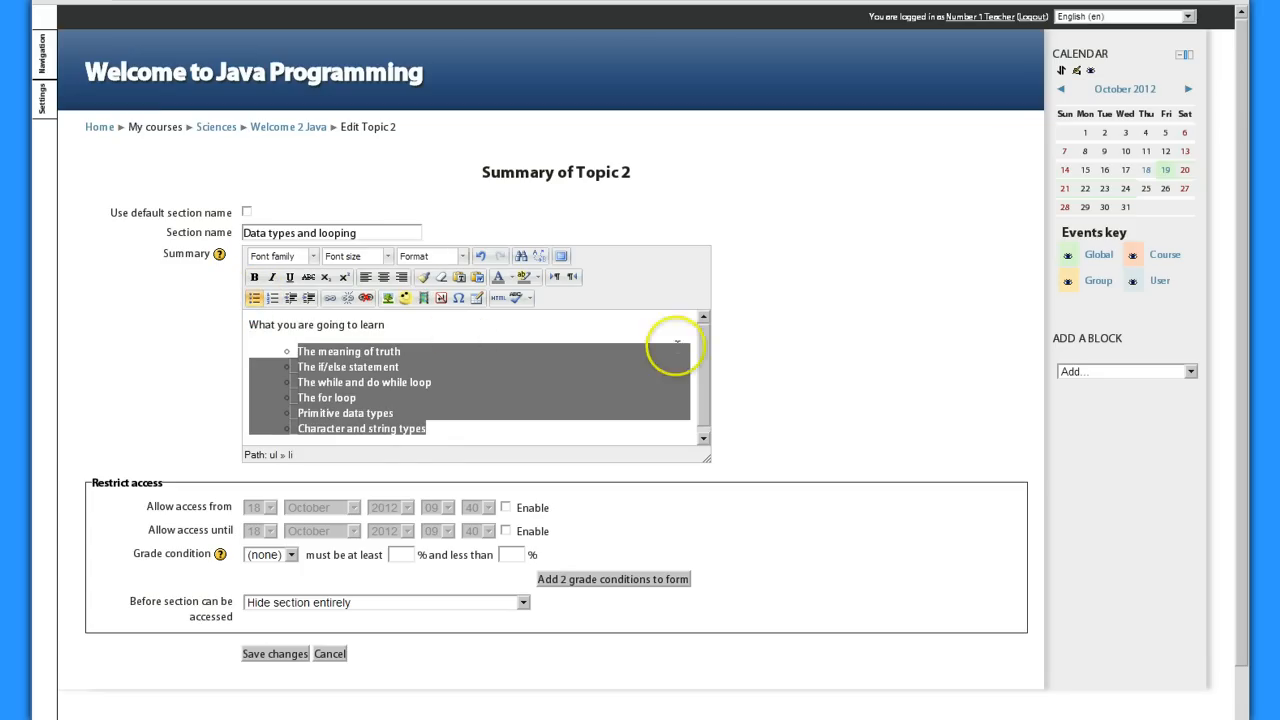
pyautogui.click(581, 335)
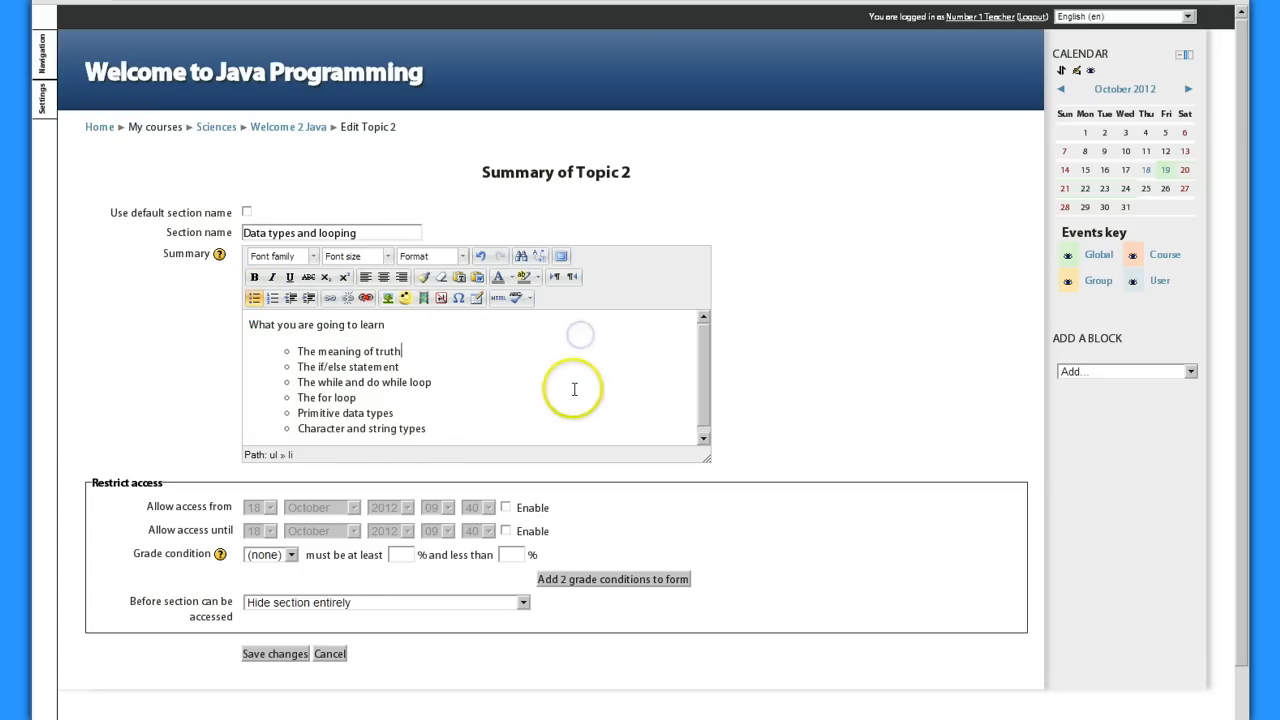
pyautogui.click(283, 655)
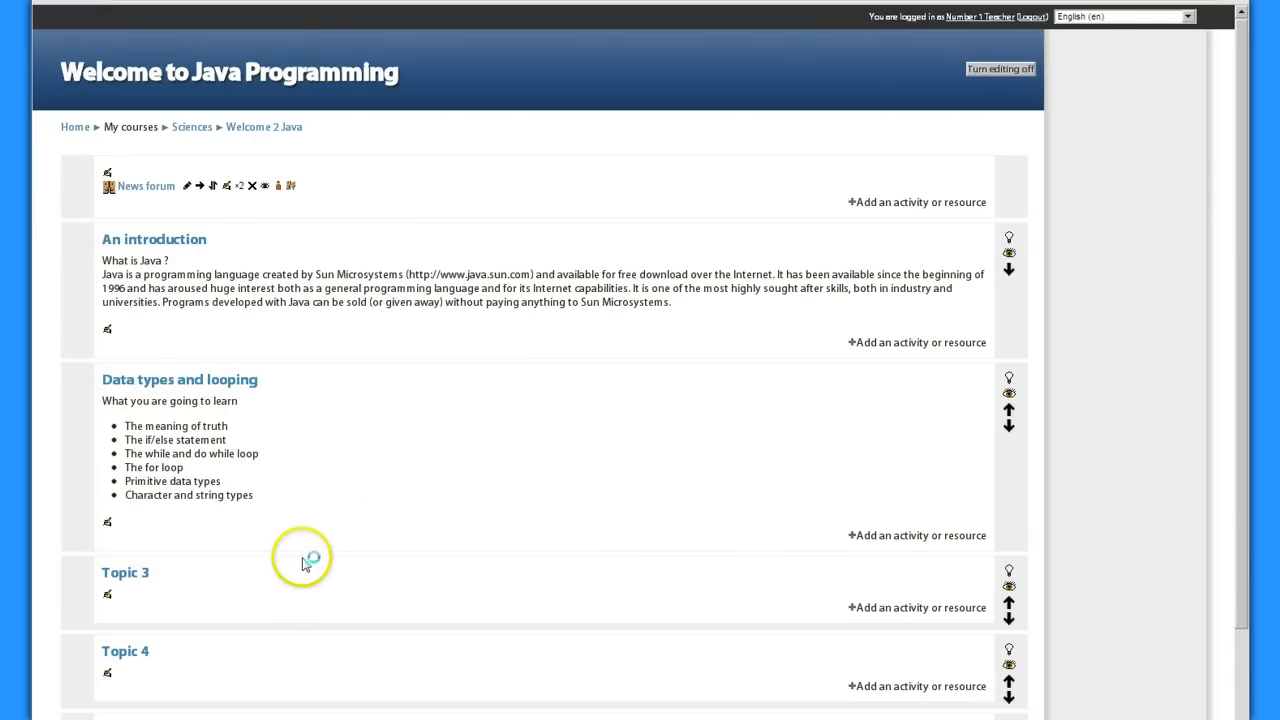
# Step: Edit Topic 3, disabling its default section name and pasting the title from the text document as the section name
pyautogui.scroll(-3, 110, 560)
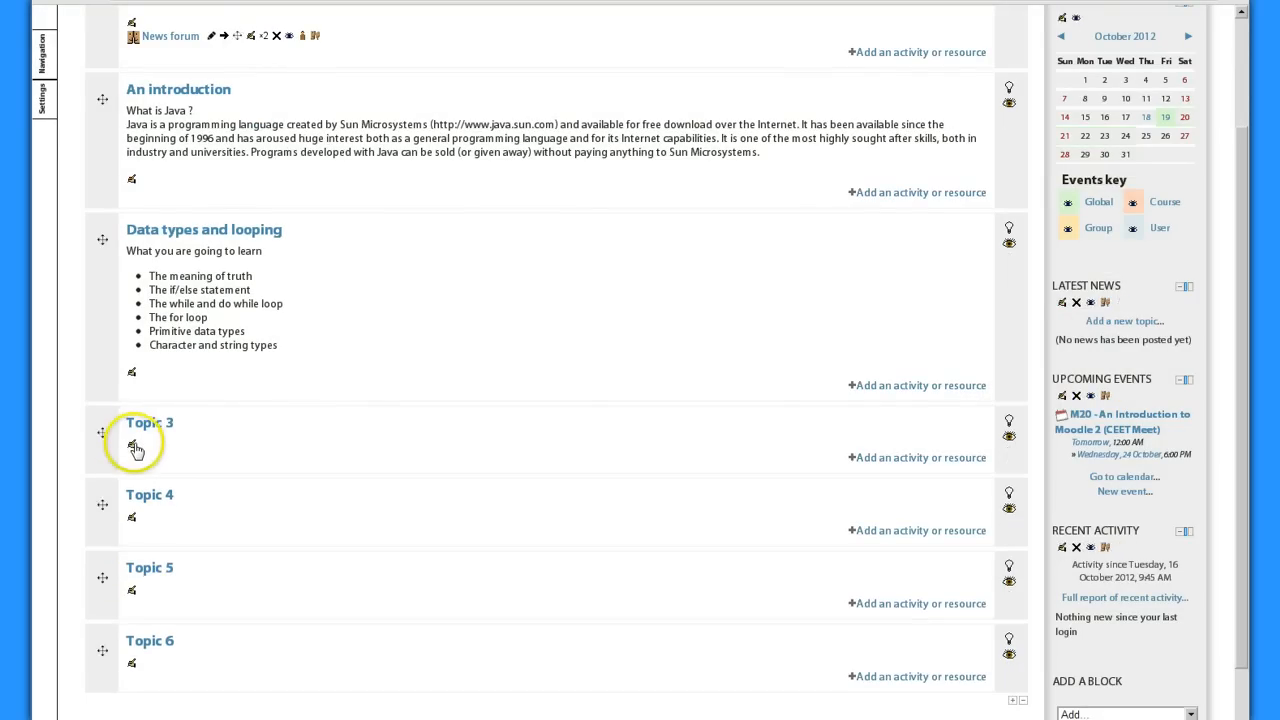
pyautogui.click(132, 446)
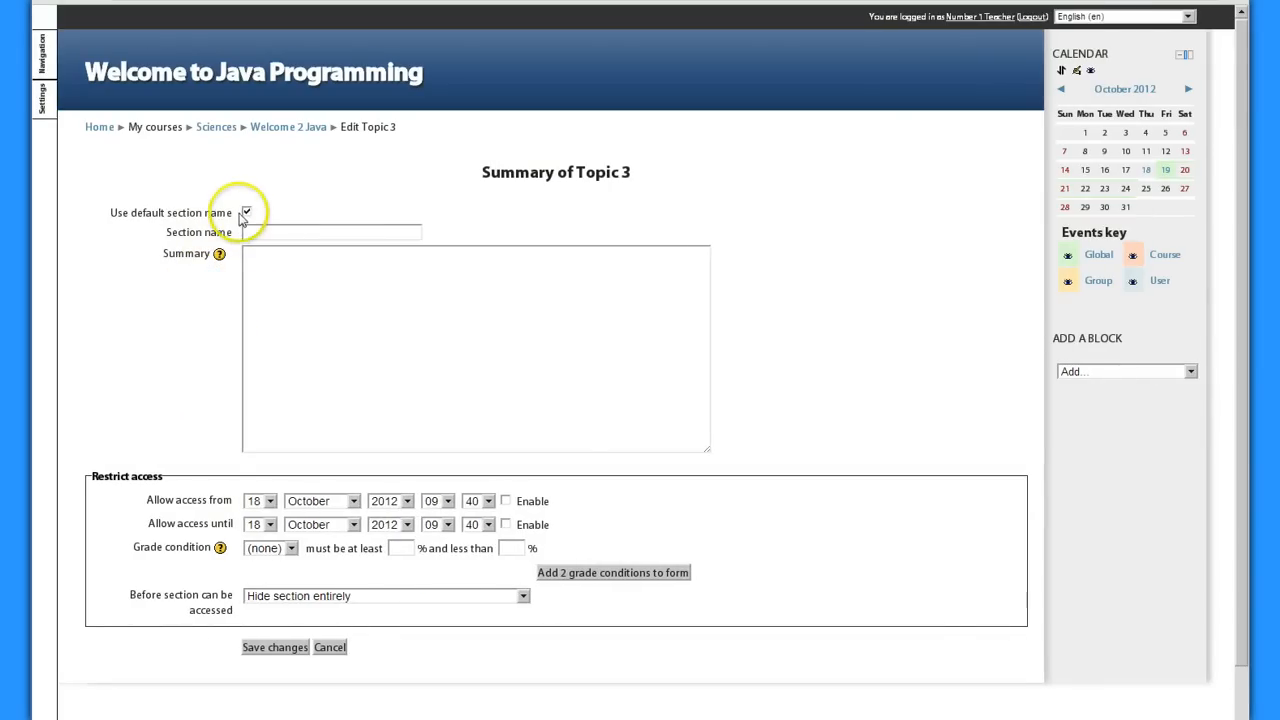
pyautogui.click(246, 212)
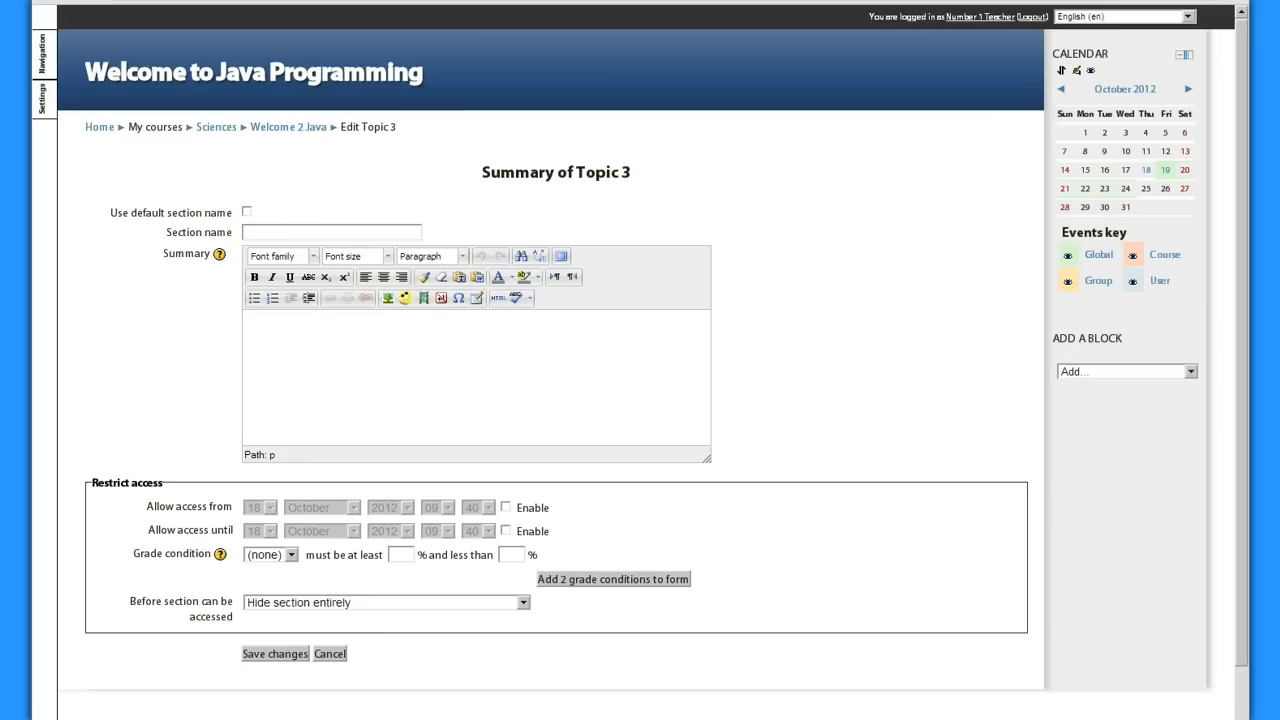
pyautogui.hotkey('alt', 'Tab')
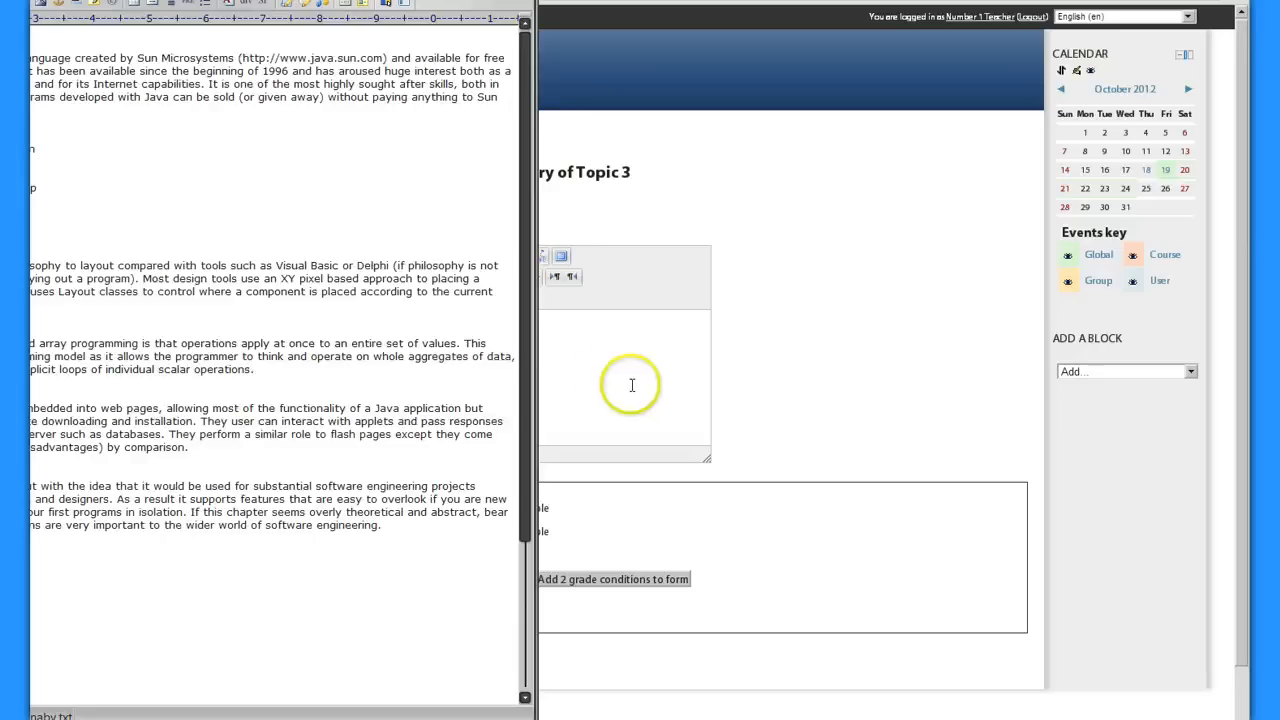
pyautogui.hotkey('alt', 'Tab')
pyautogui.click(312, 226)
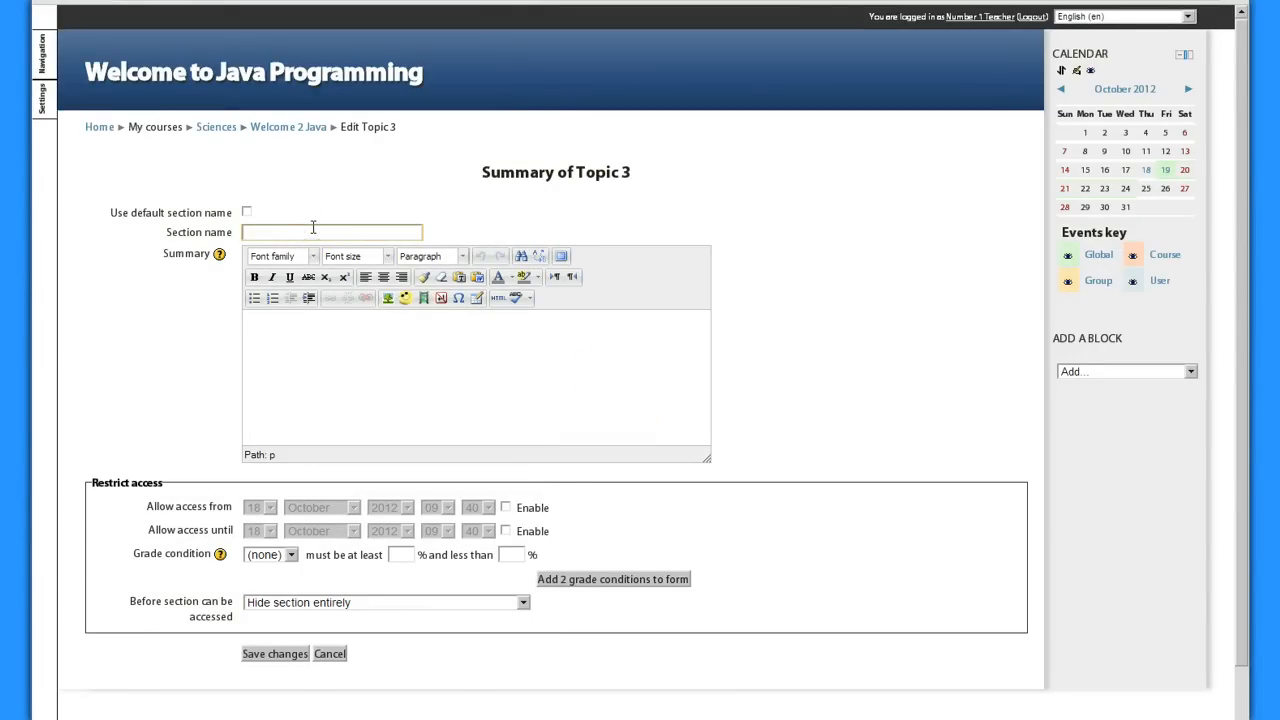
pyautogui.hotkey('ctrl', 'v')
# Step: Copy the paragraph on Java's layout philosophy from the text document into Topic 3's summary, copy the next section title and save Topic 3
pyautogui.hotkey('alt', 'Tab')
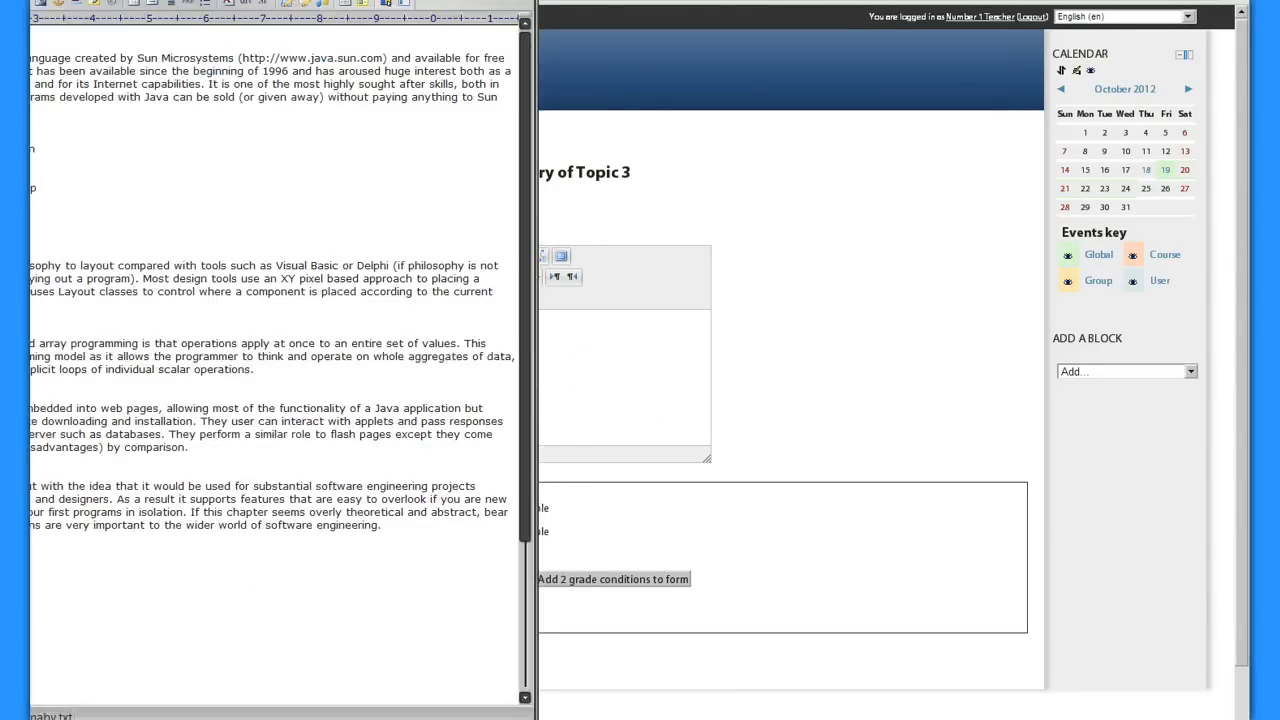
pyautogui.moveTo(4, 266); pyautogui.dragTo(4, 304)
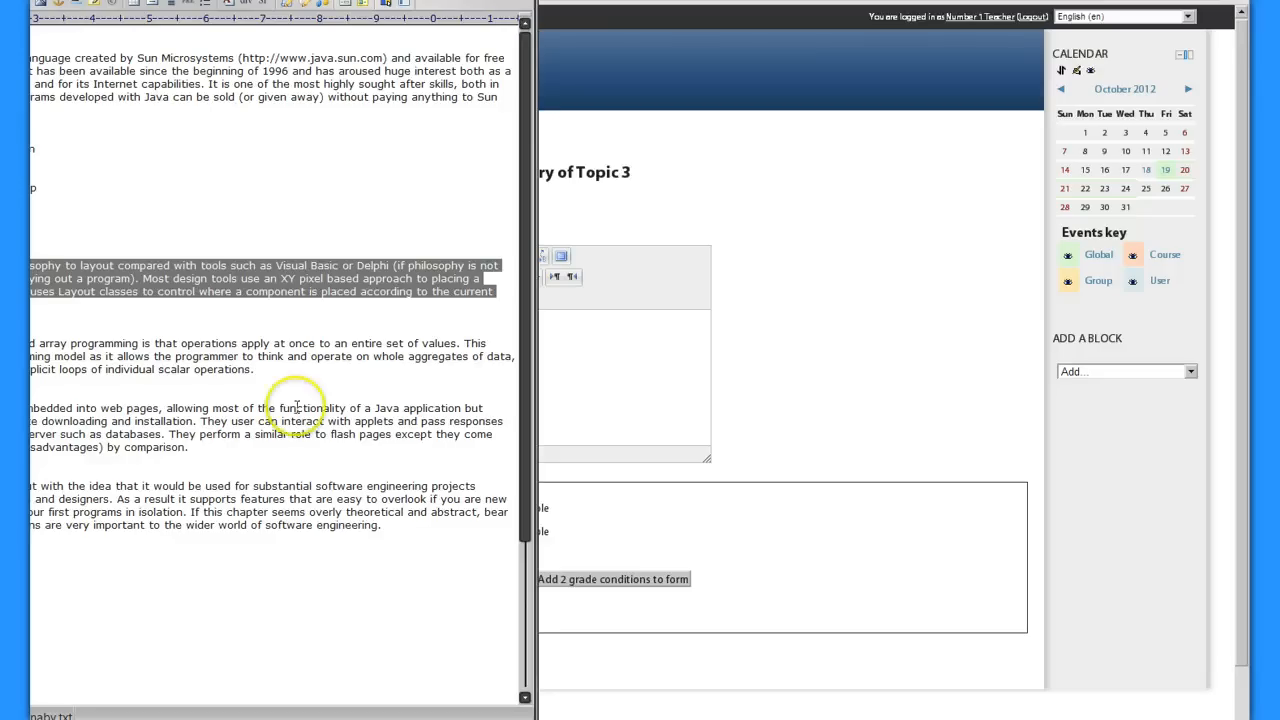
pyautogui.click(571, 383)
pyautogui.hotkey('ctrl', 'v')
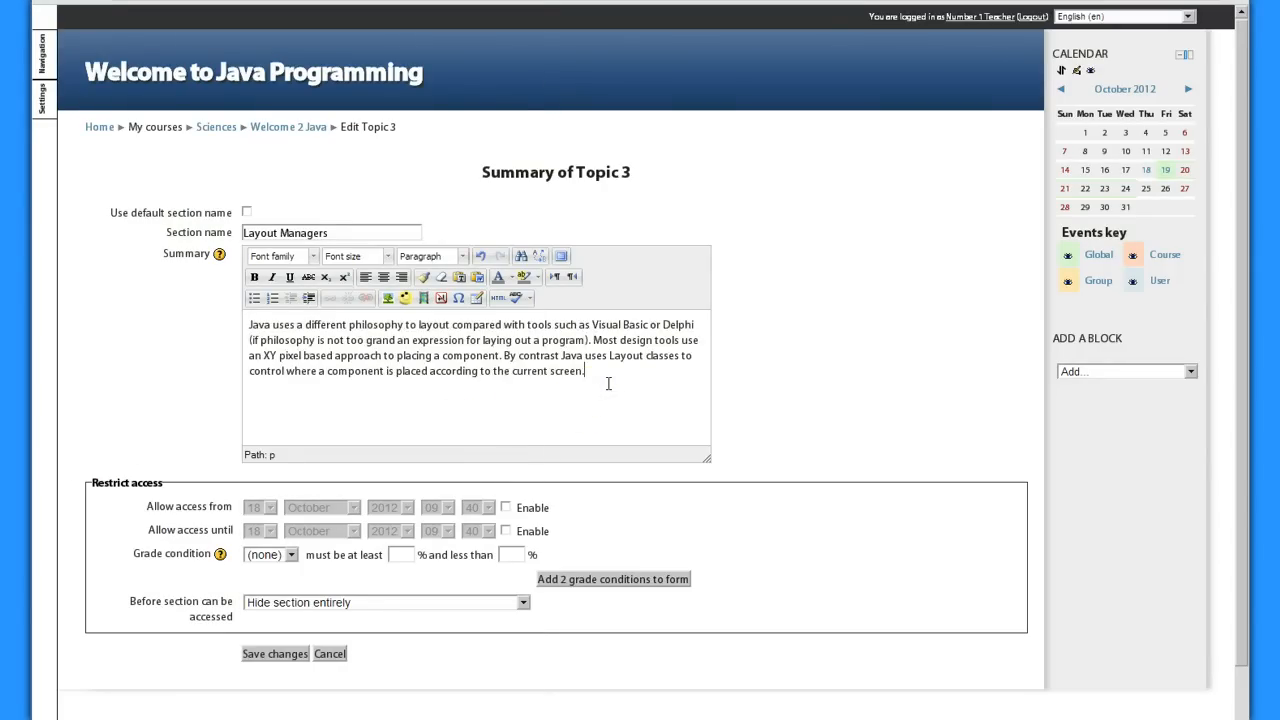
pyautogui.click(63, 429)
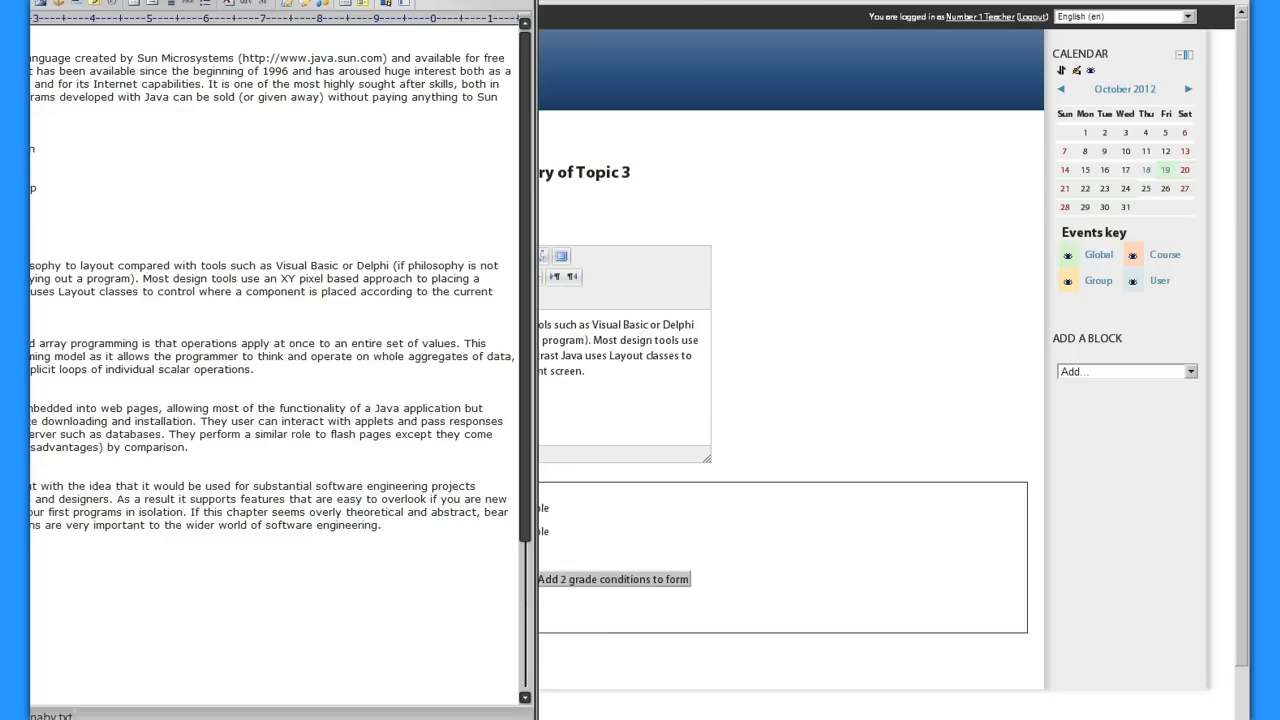
pyautogui.click(829, 434)
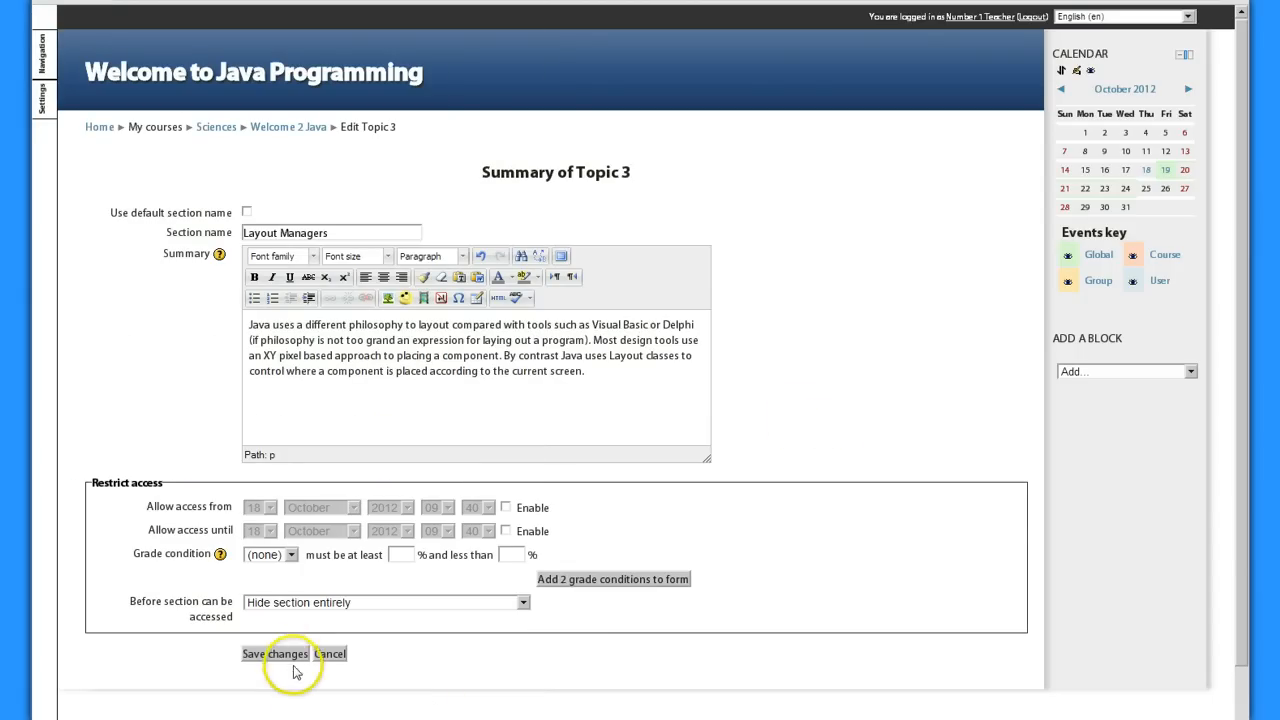
pyautogui.click(296, 656)
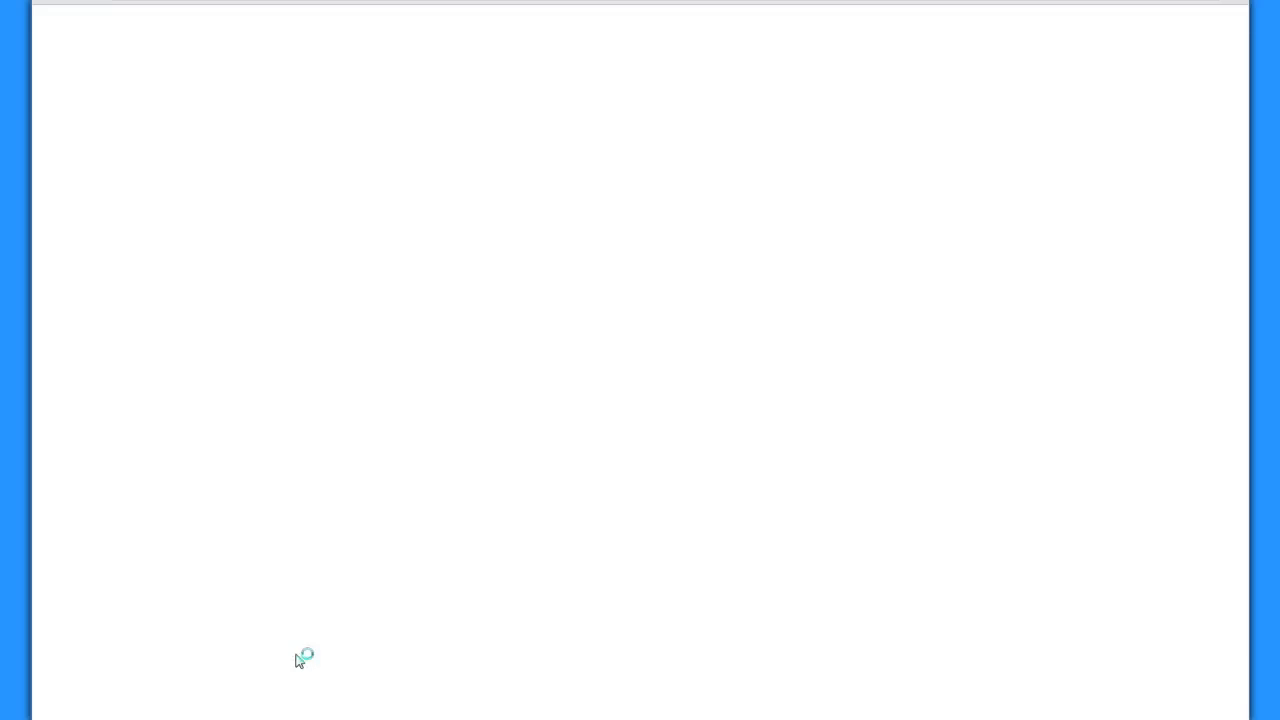
# Step: Edit Topic 4, disabling its default section name and naming the section "Arrays,Collections and I/O"
pyautogui.scroll(-3, 149, 672)
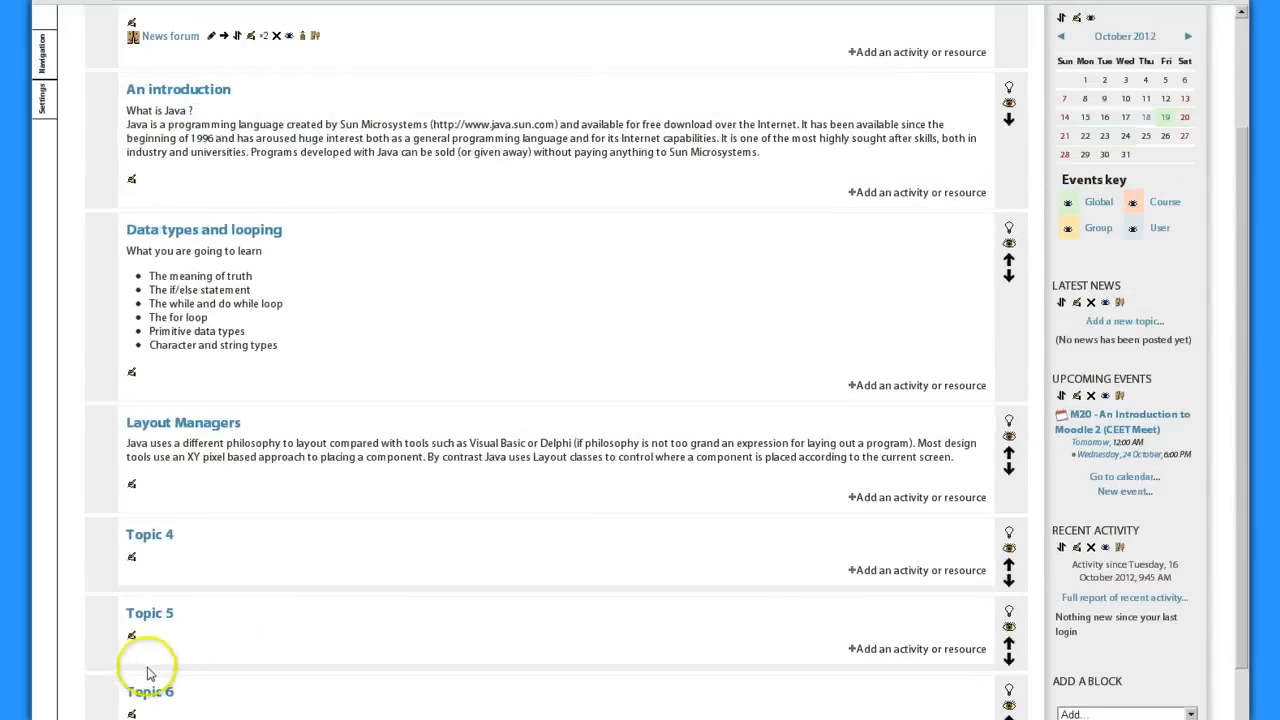
pyautogui.click(133, 558)
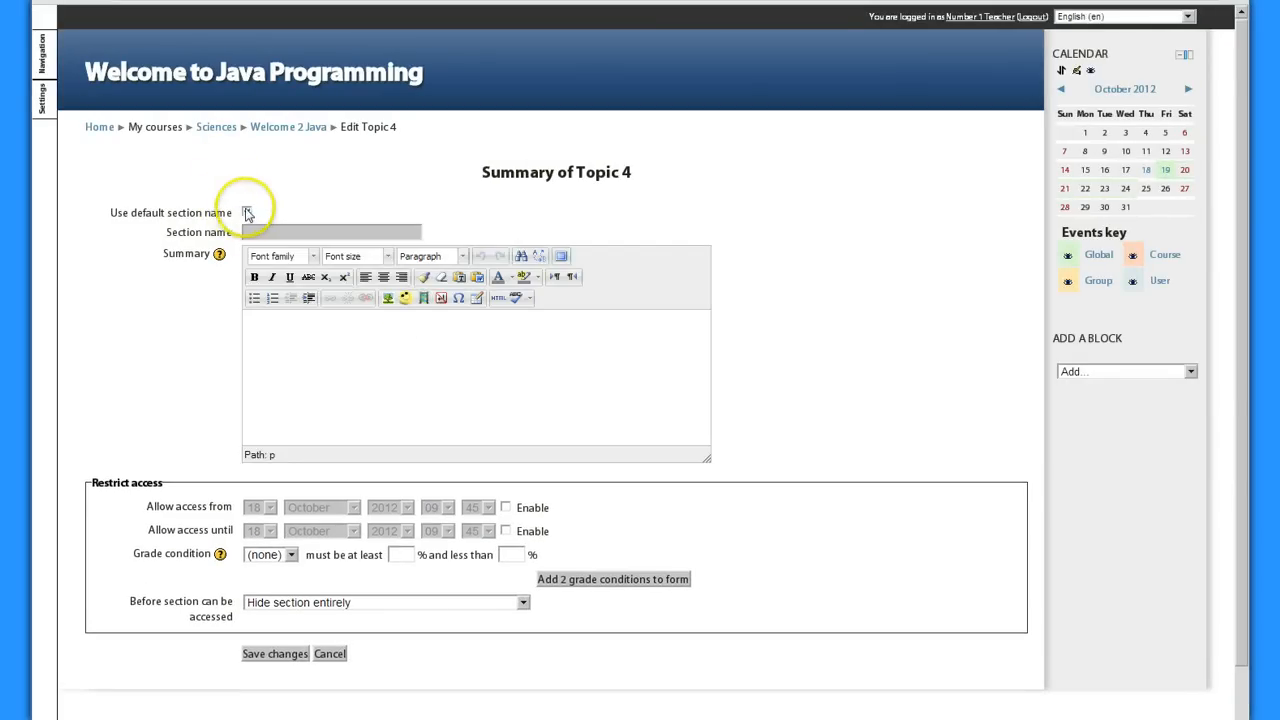
pyautogui.click(246, 212)
pyautogui.click(258, 231)
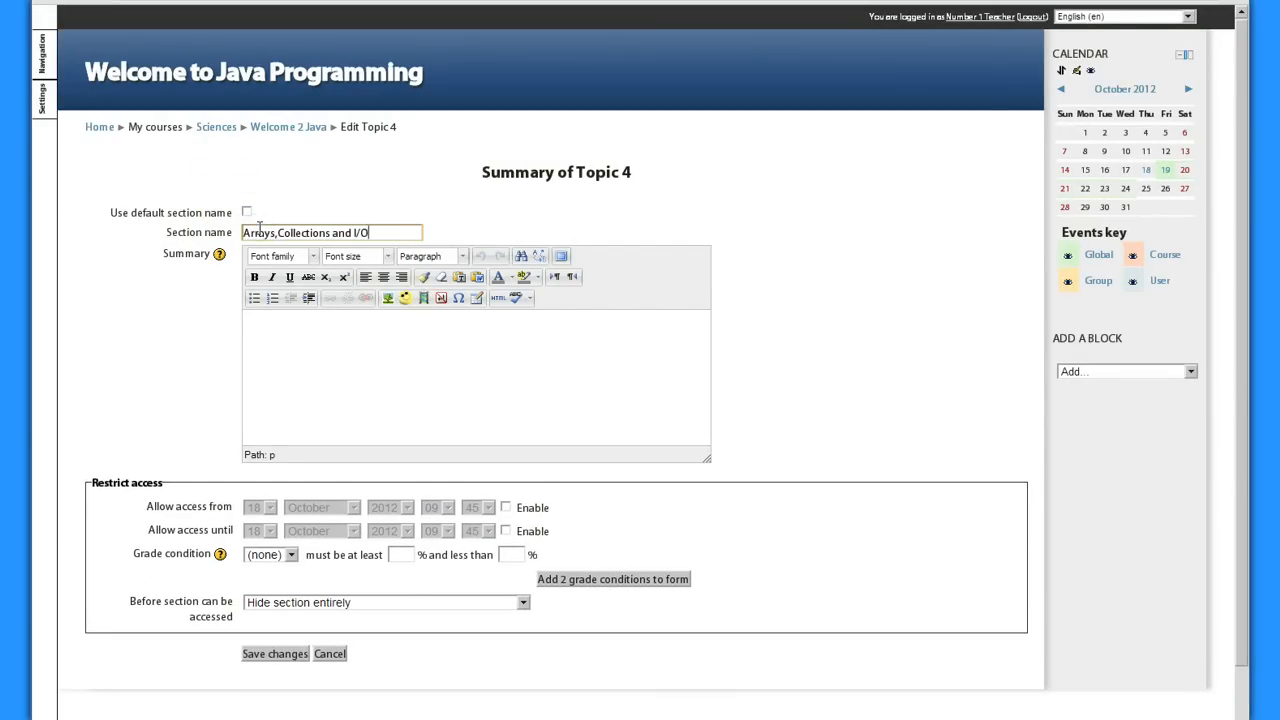
# Step: Copy the array programming paragraph from the text document into Topic 4's summary and save the section
pyautogui.hotkey('alt', 'Tab')
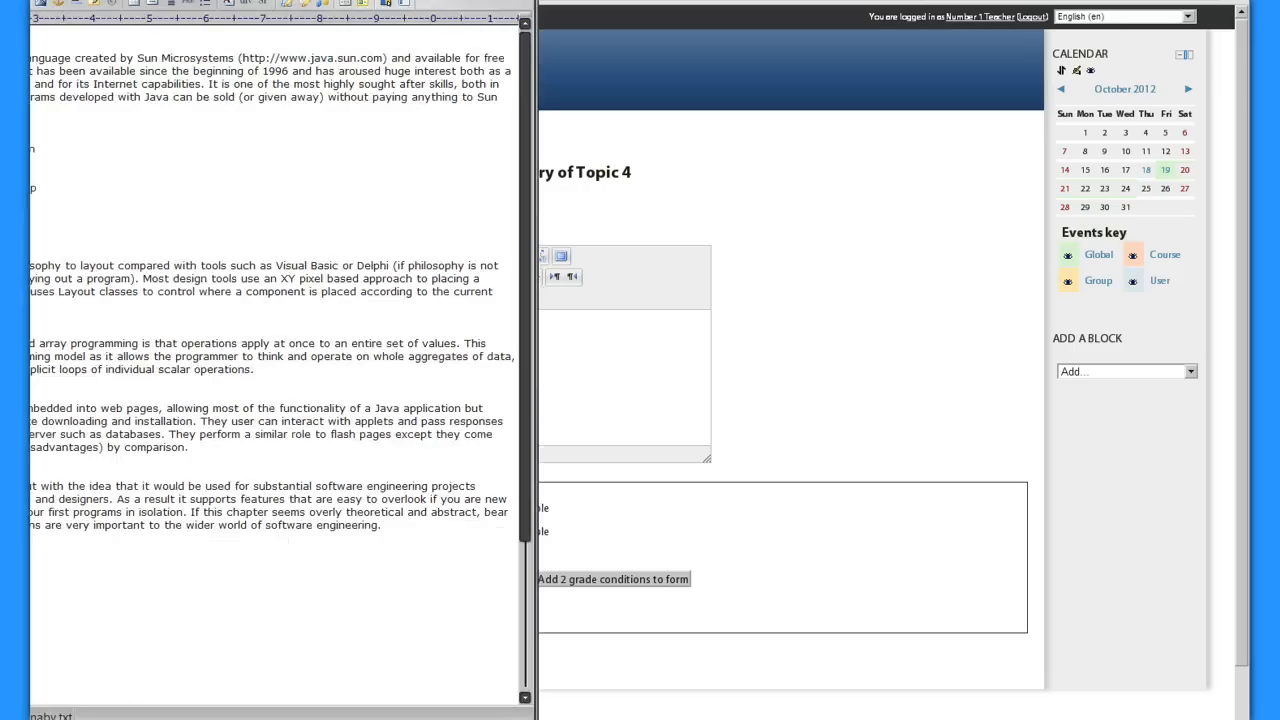
pyautogui.moveTo(30, 343); pyautogui.dragTo(258, 369)
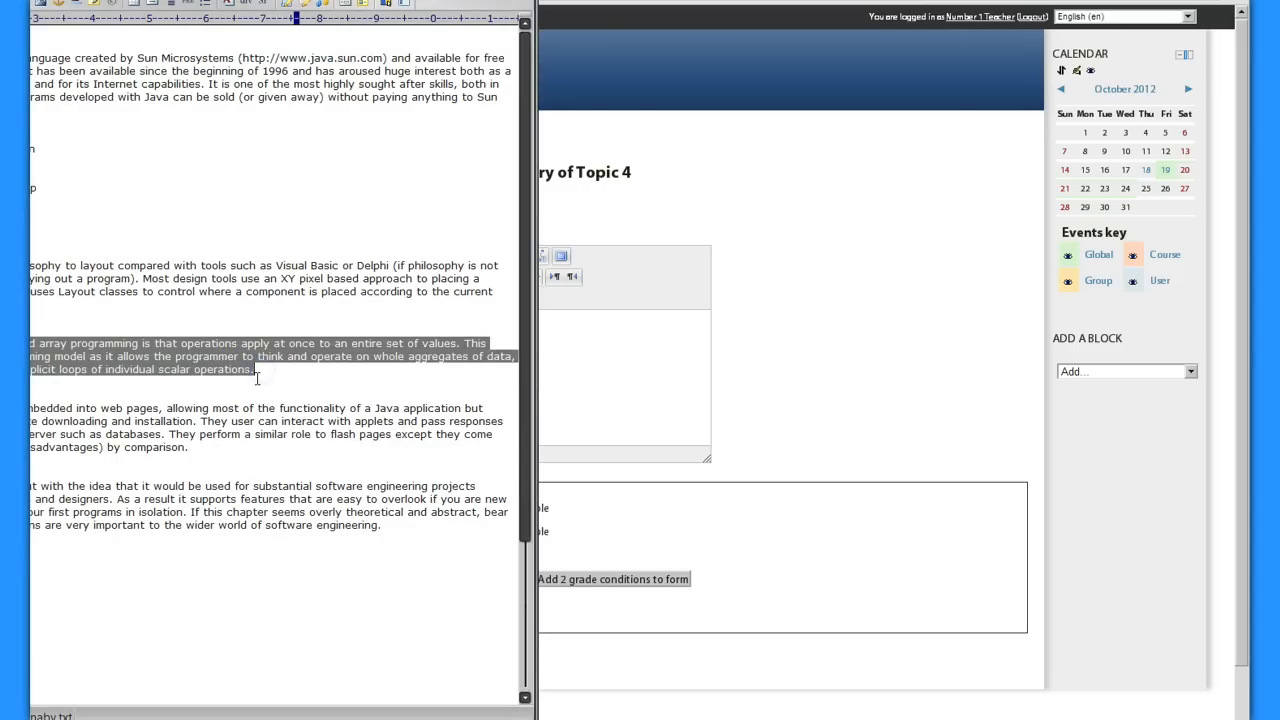
pyautogui.click(621, 388)
pyautogui.write('The fundamental idea behind array programming is that operations apply at once to an entire set of values. This makes it a high-level programming model as it allows the programmer to think and operate on whole aggregates of data, without having to resort to explicit loops of individual scalar operations.')
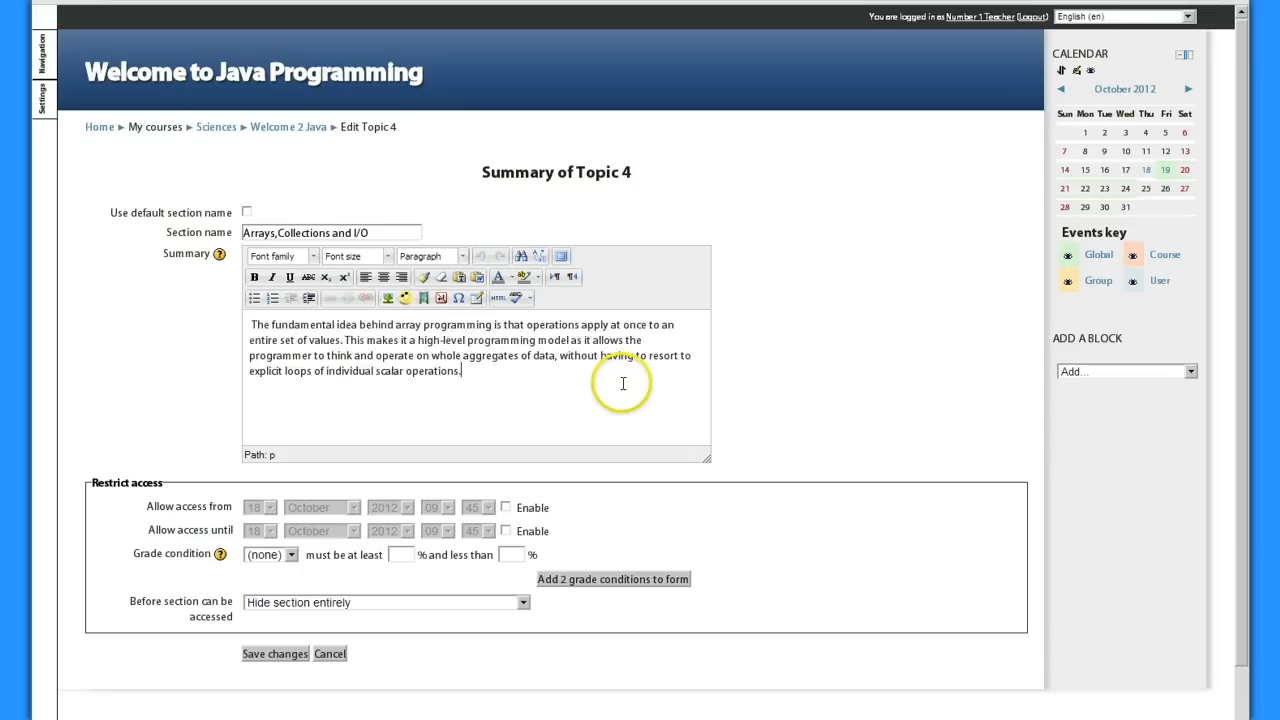
pyautogui.click(283, 656)
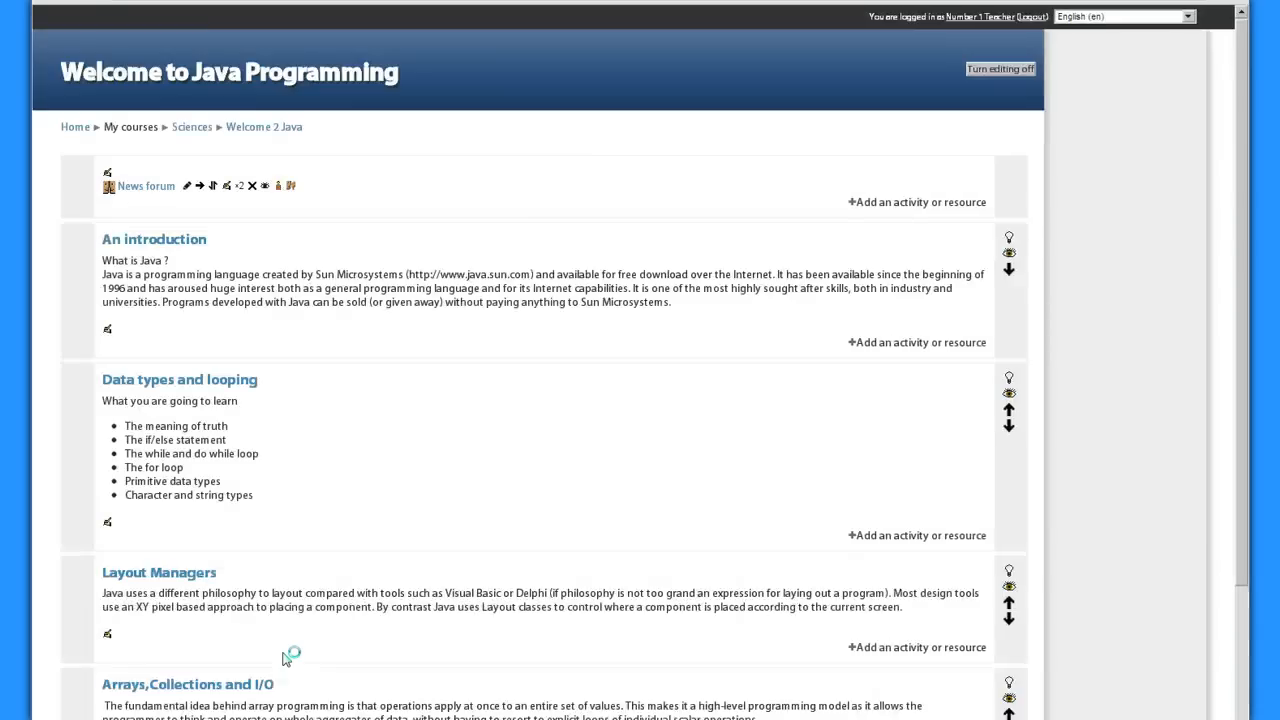
# Step: Edit Topic 5, disabling its default section name and using the document's title "Applets and more components" as the section name
pyautogui.scroll(-2, 348, 503)
pyautogui.scroll(-2, 366, 465)
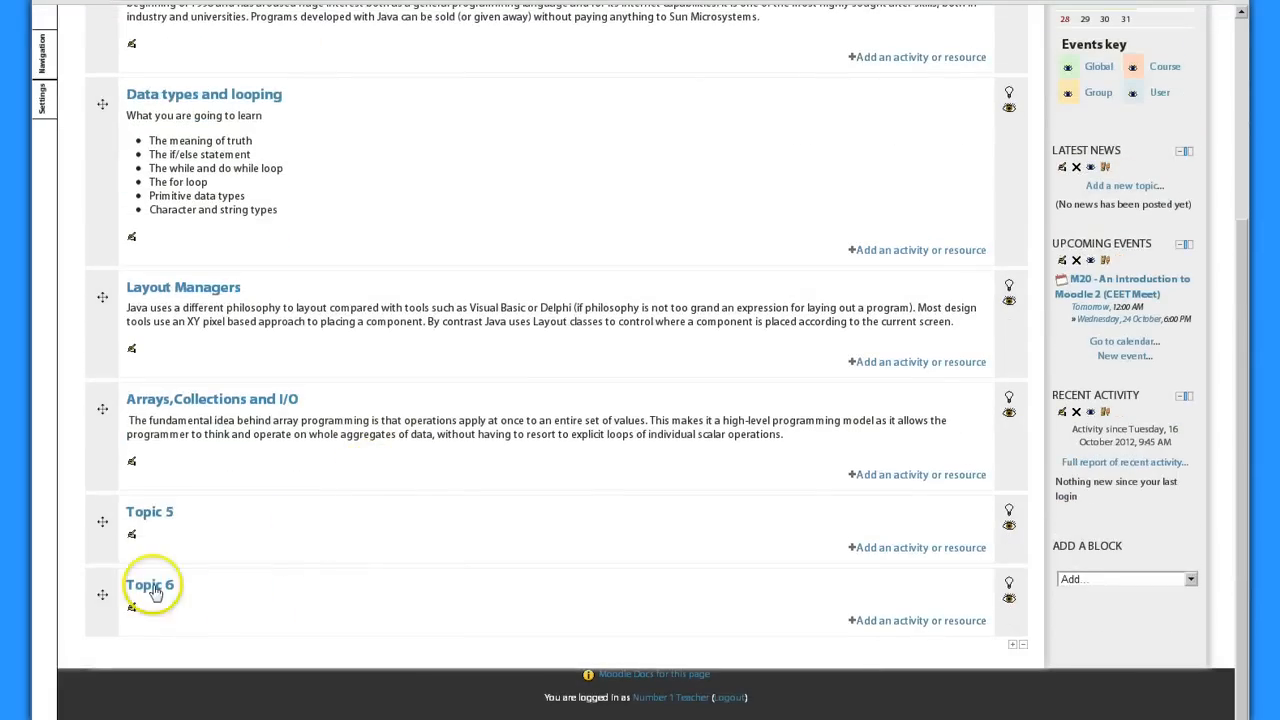
pyautogui.click(135, 536)
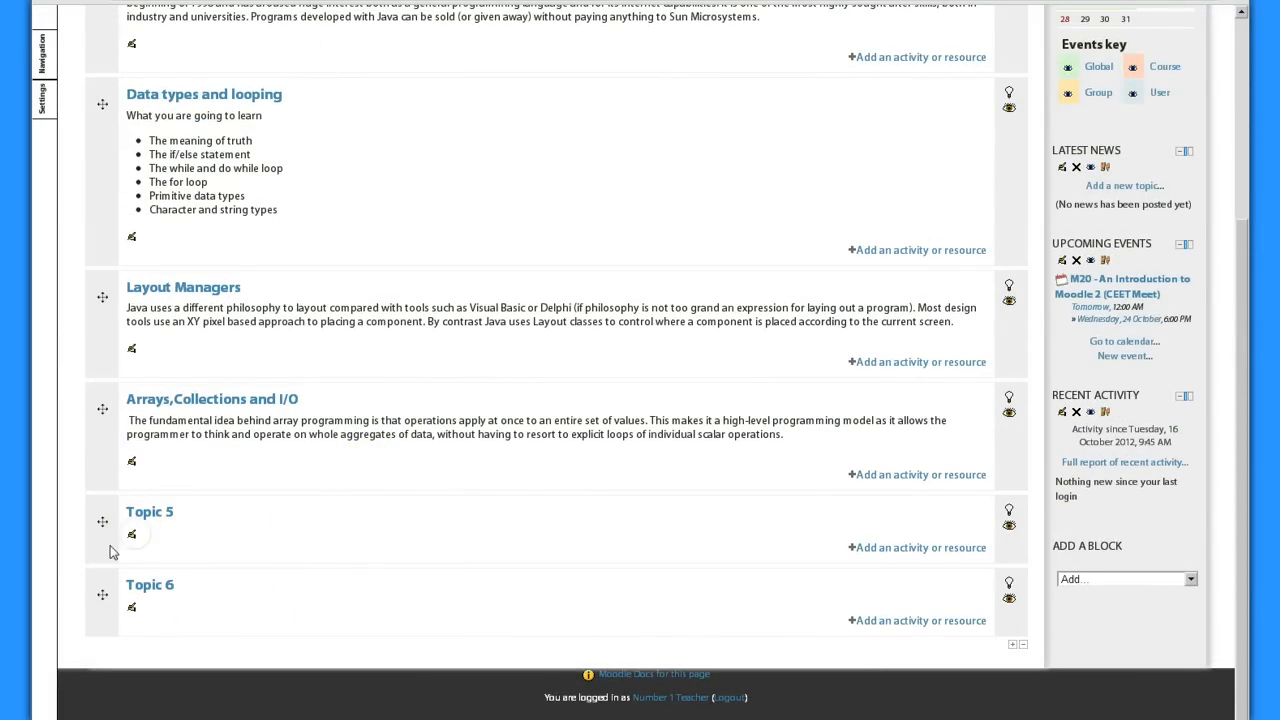
pyautogui.click(132, 535)
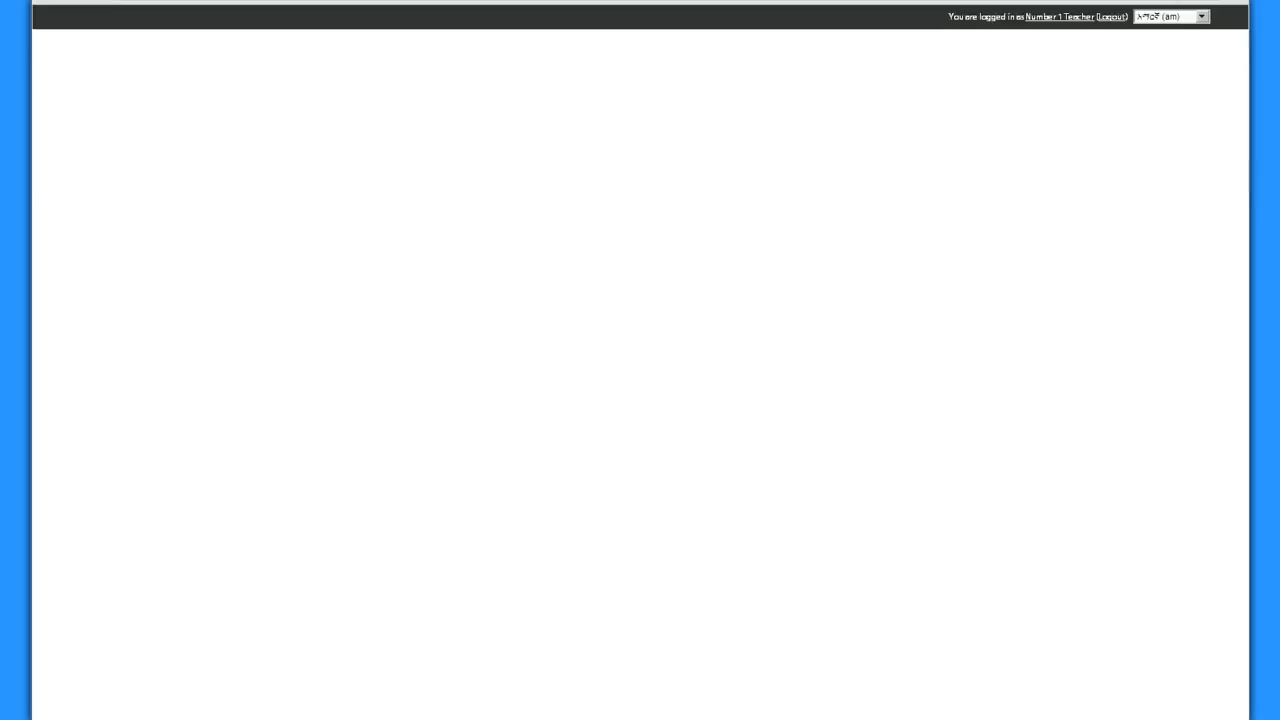
pyautogui.hotkey('alt', 'Tab')
pyautogui.click(66, 382)
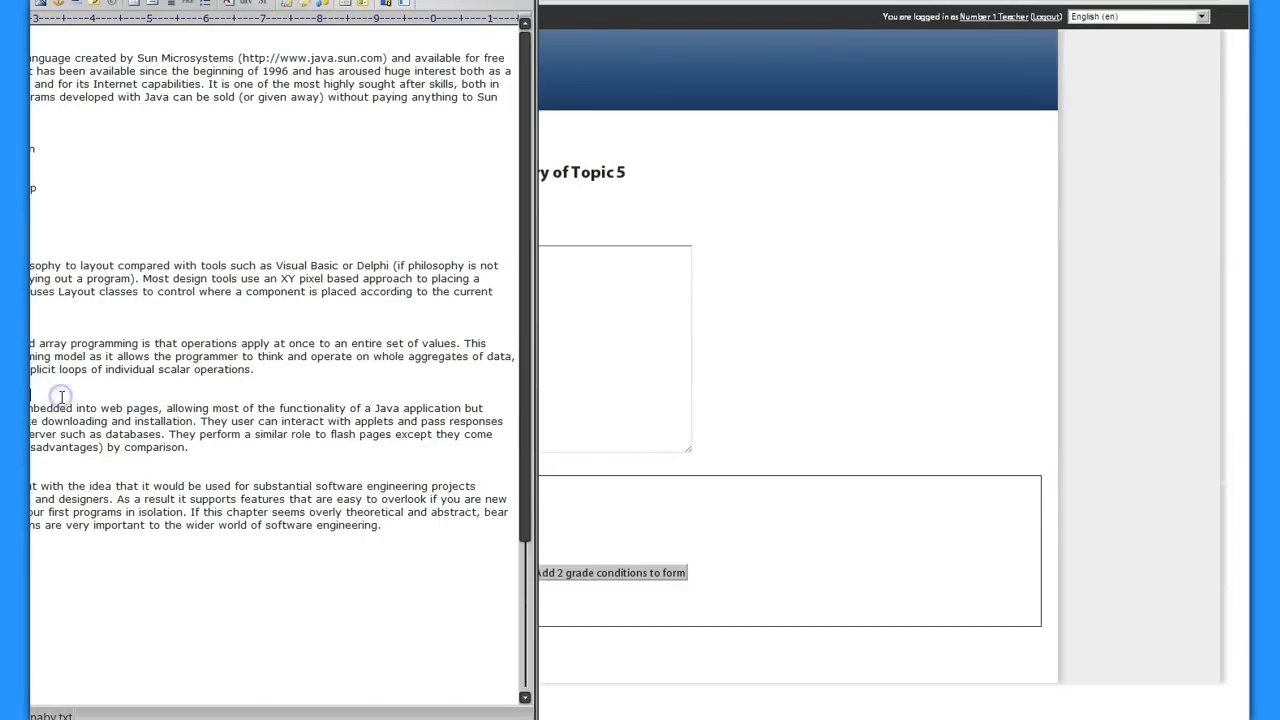
pyautogui.click(622, 380)
pyautogui.click(313, 236)
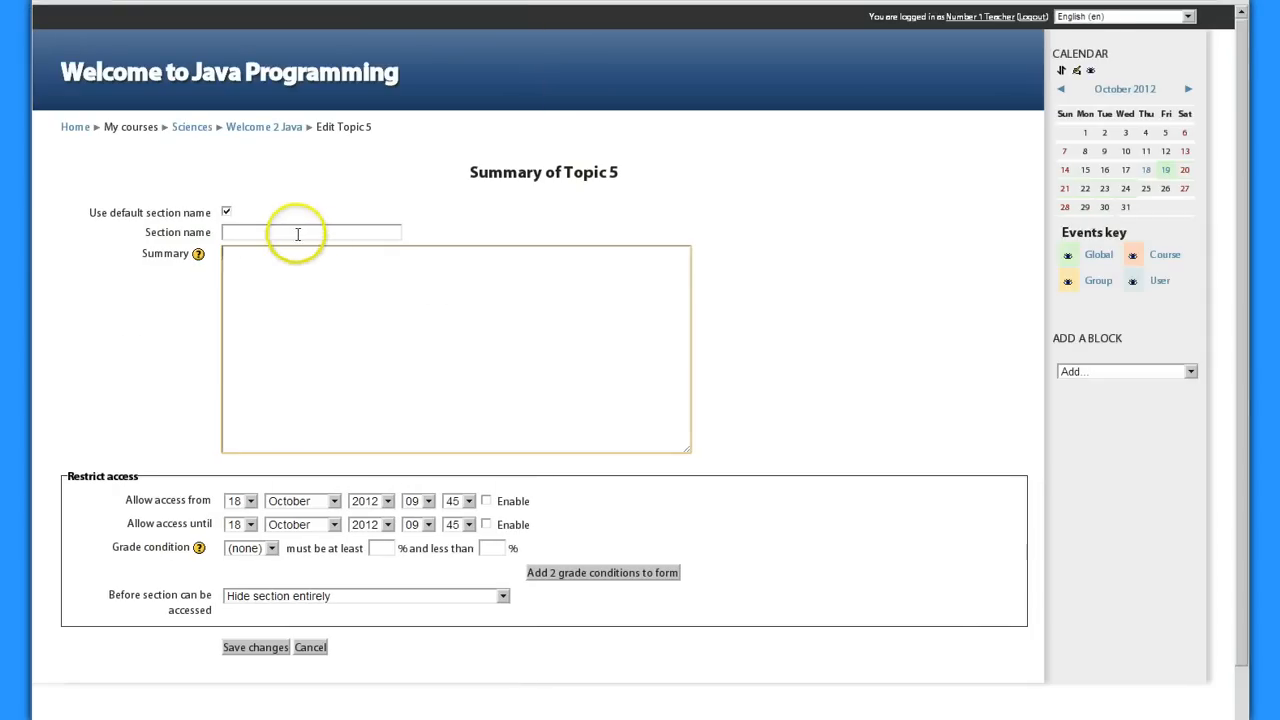
pyautogui.write('Applets and more components')
pyautogui.click(246, 213)
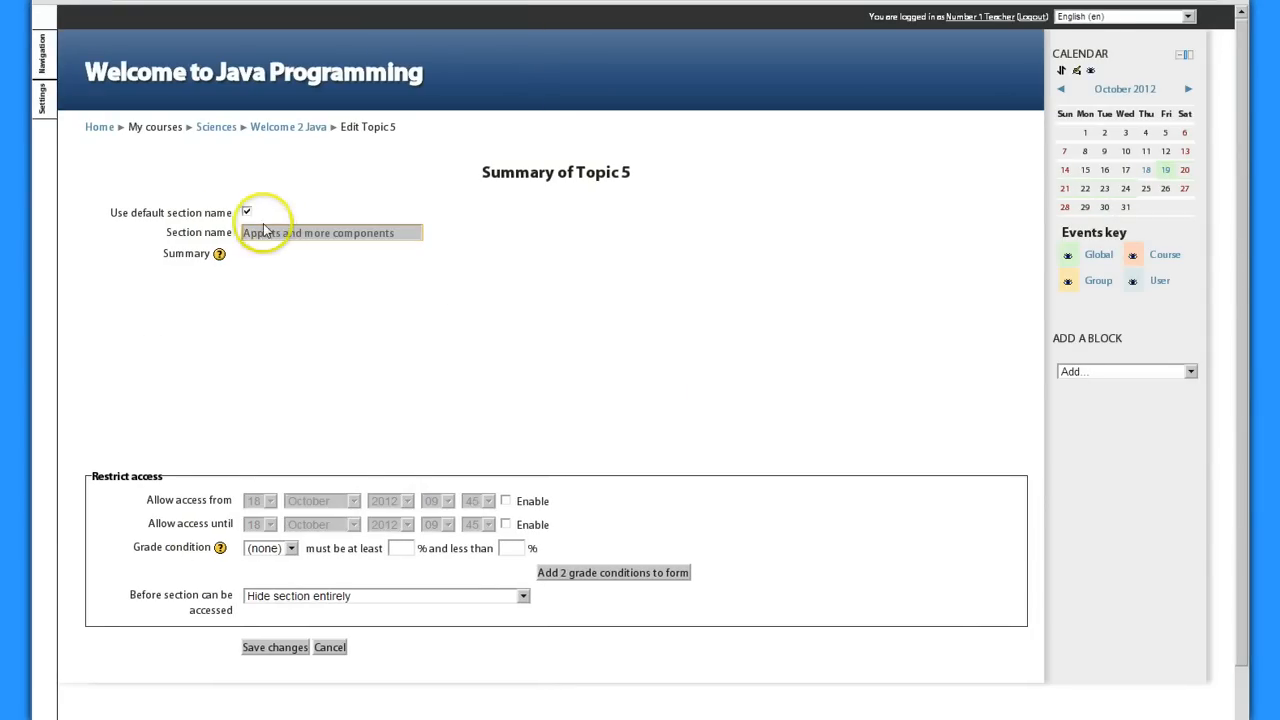
pyautogui.click(246, 213)
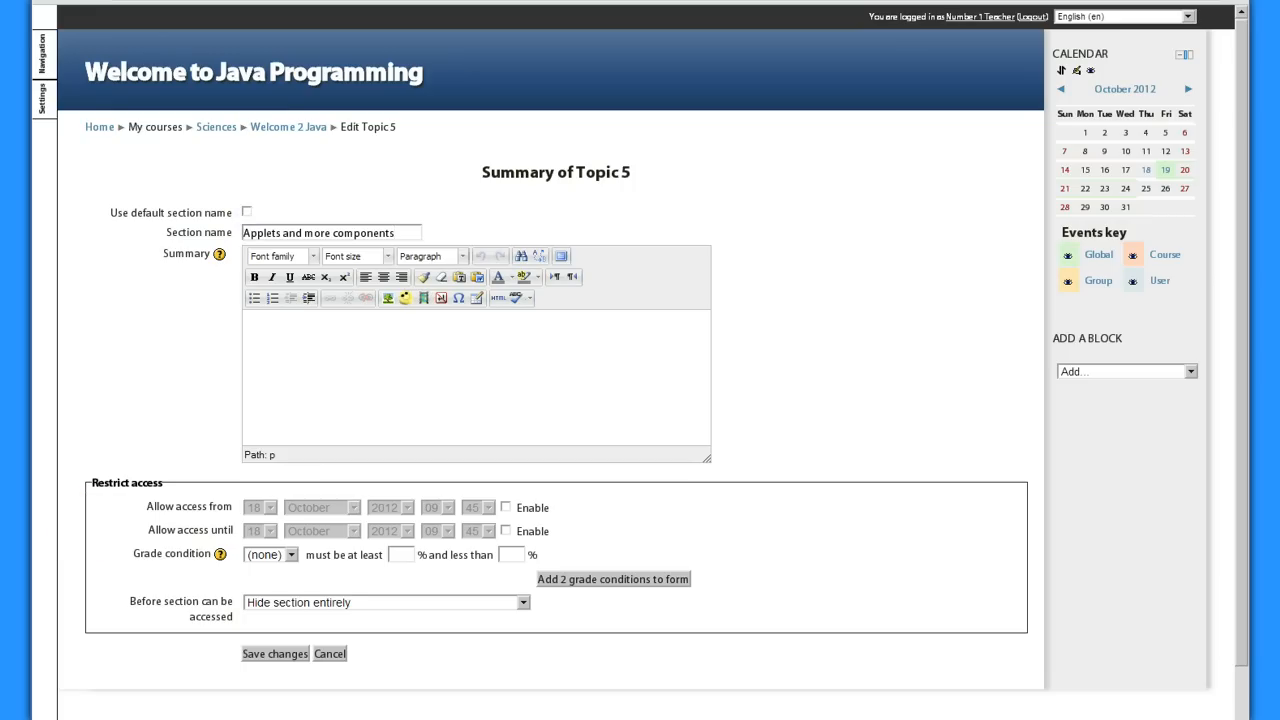
# Step: Copy the paragraph about applets embedded into web pages from the text document into Topic 5's summary and save the section
pyautogui.hotkey('alt', 'Tab')
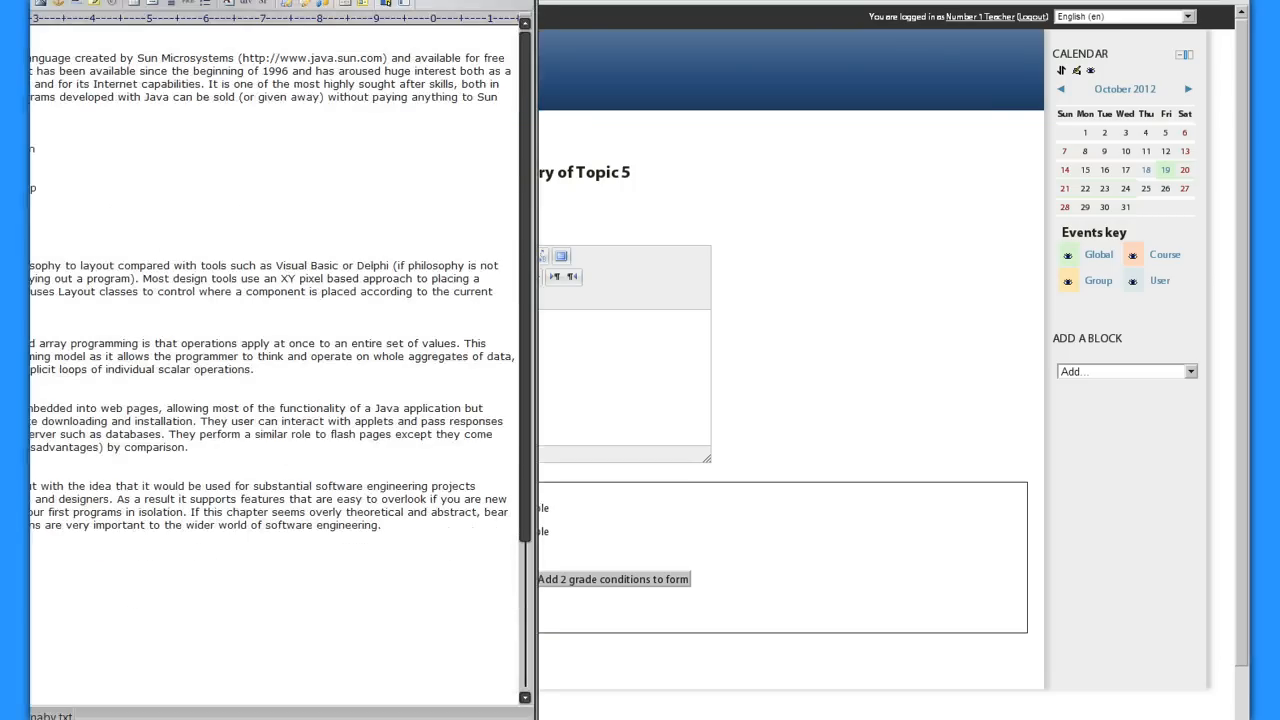
pyautogui.moveTo(32, 408); pyautogui.dragTo(249, 446)
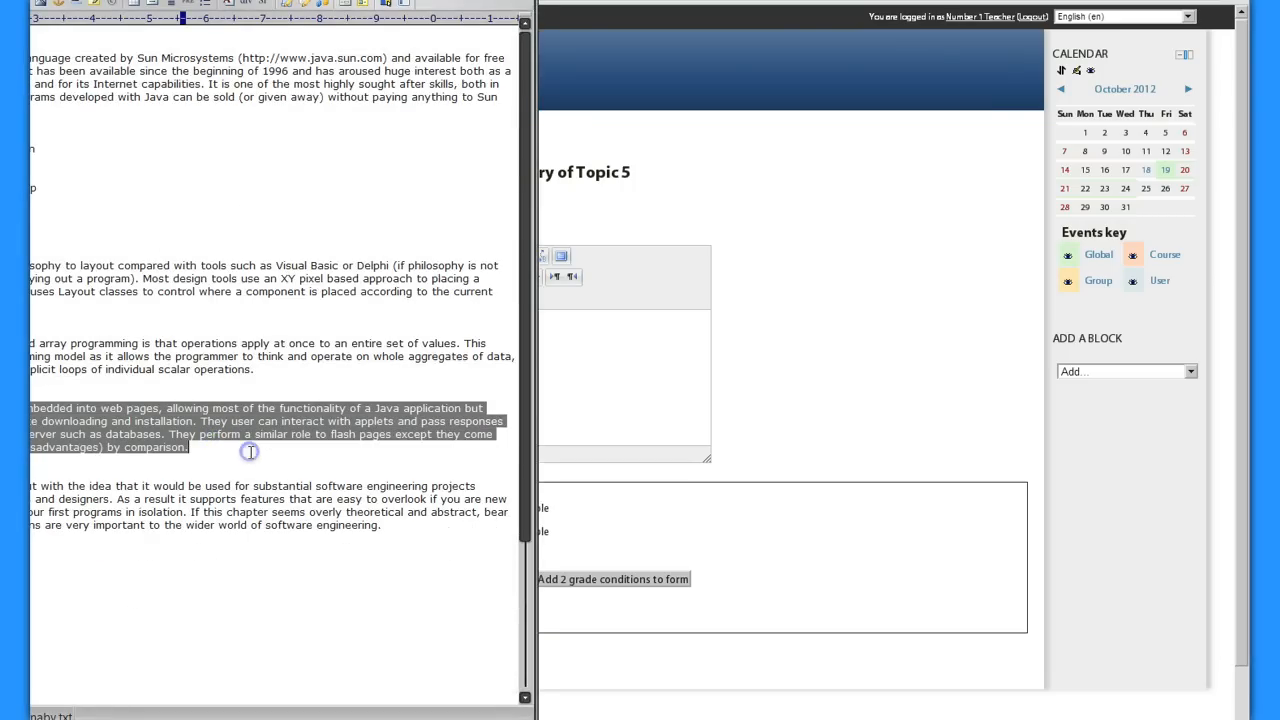
pyautogui.click(684, 399)
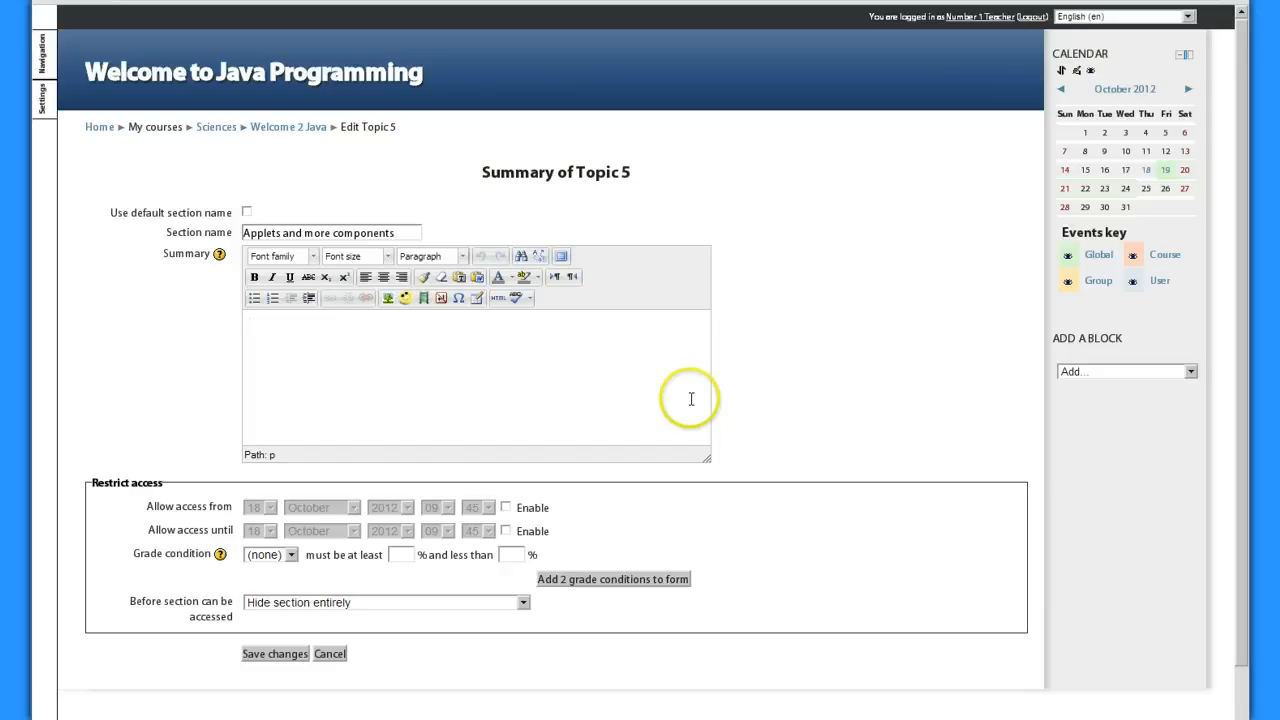
pyautogui.write('Applets are Java programs embedded into web pages, allowing most of the functionality of a Java application but removing the need for separate downloading and installation. They user can interact with applets and pass responses back to process on the web server such as databases. They perform a similar role to flash pages except they come with some advantages (and disadvantages) by comparison.')
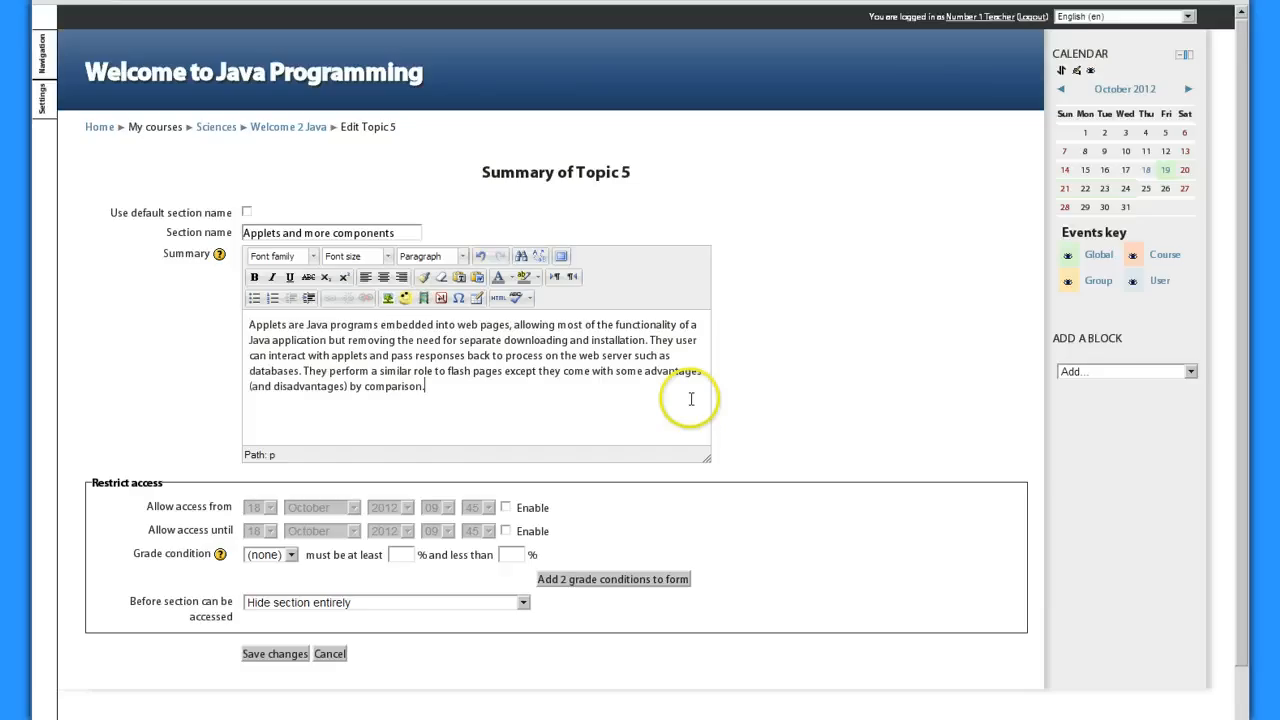
pyautogui.click(283, 655)
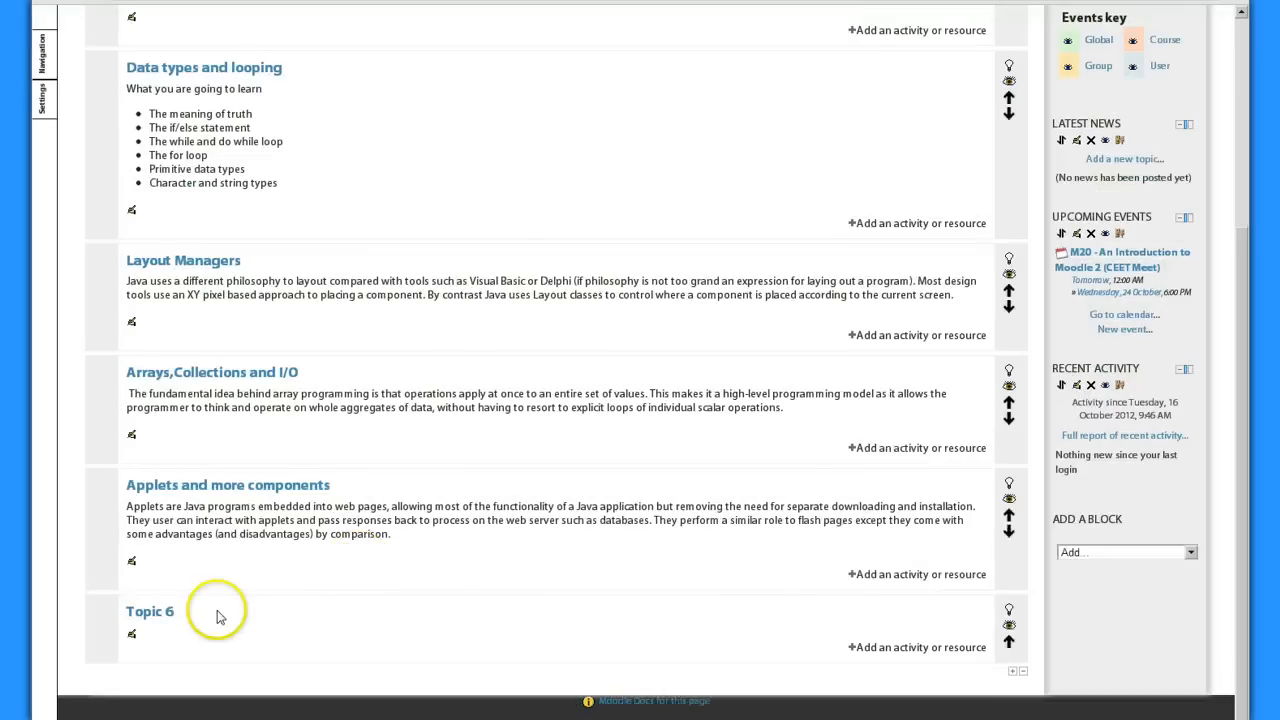
# Step: Edit Topic 6, disabling its default section name and using the document's title "More on Objects" as the section name
pyautogui.click(132, 638)
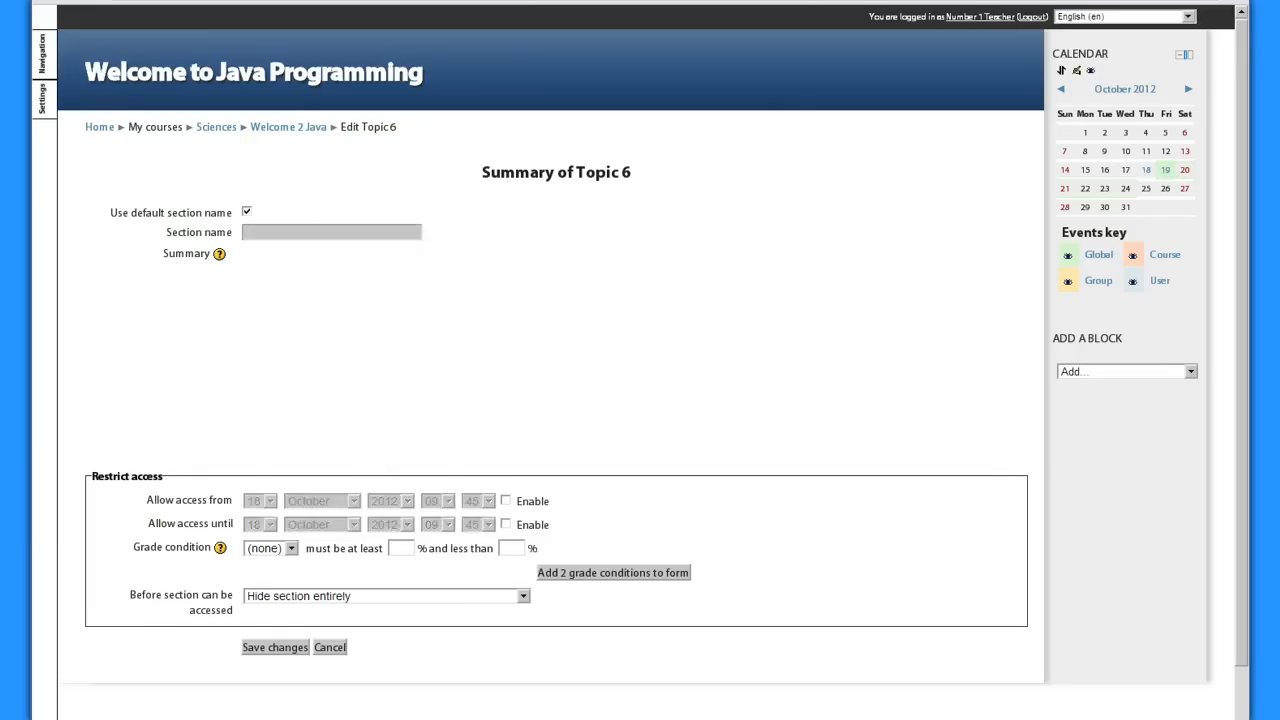
pyautogui.hotkey('alt', 'Tab')
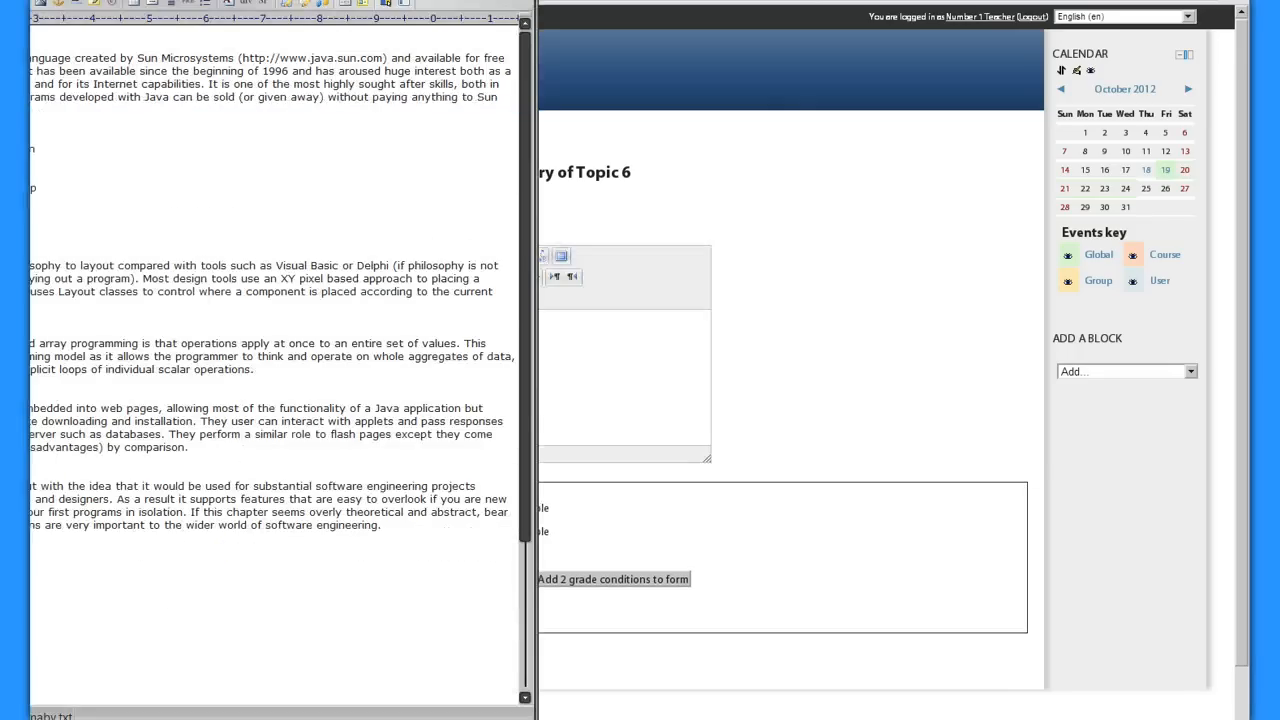
pyautogui.click(943, 414)
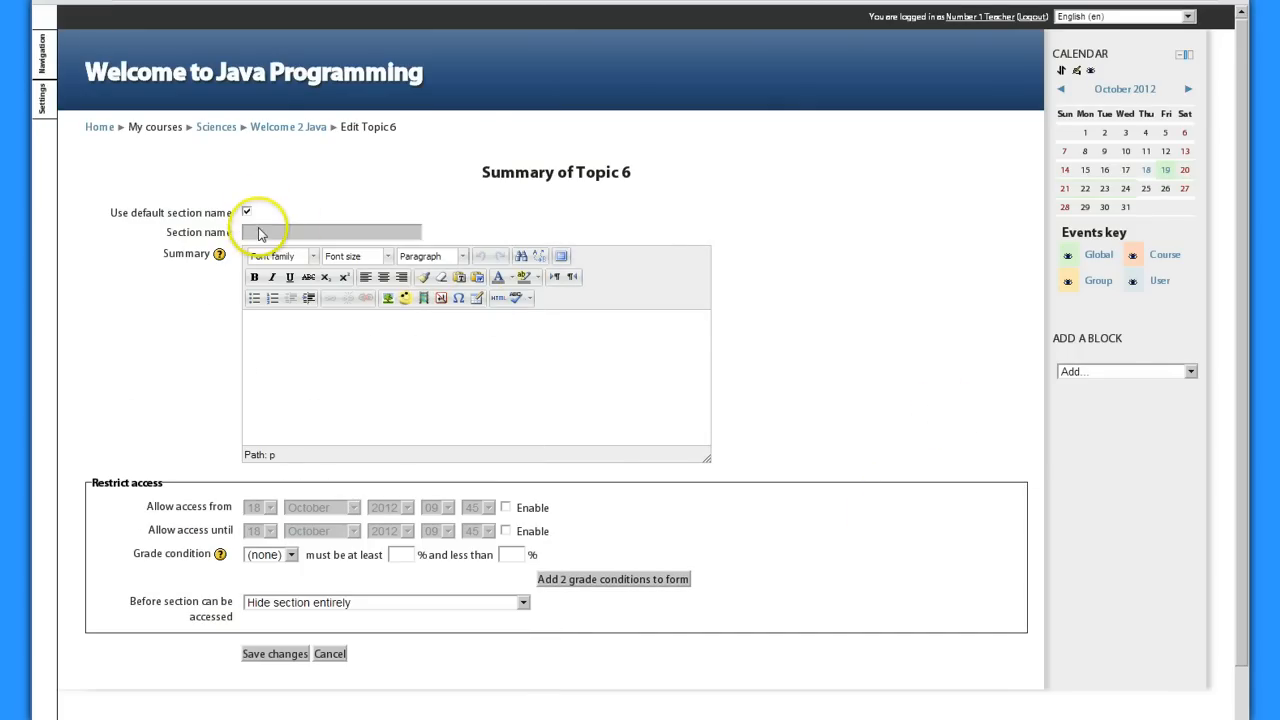
pyautogui.click(246, 213)
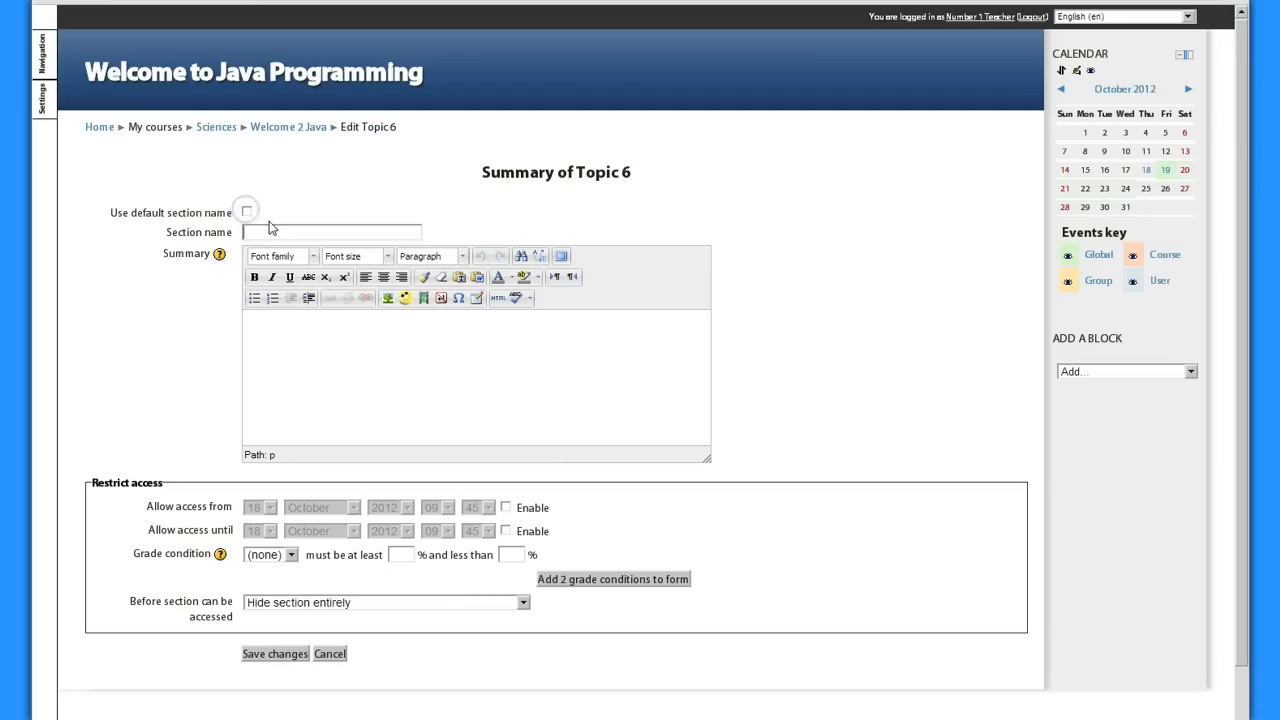
pyautogui.write('More on Objects')
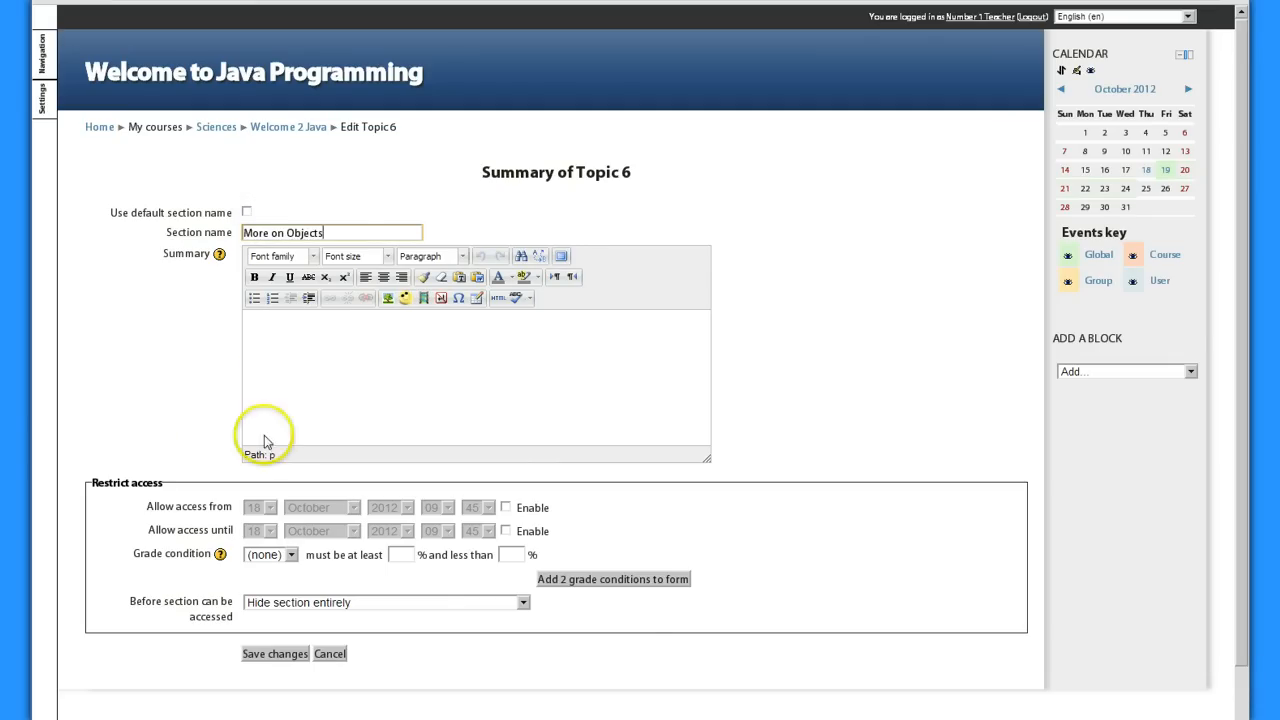
# Step: Copy the paragraph about the designers of Java from the text document into Topic 6's summary and save the section
pyautogui.click(31, 422)
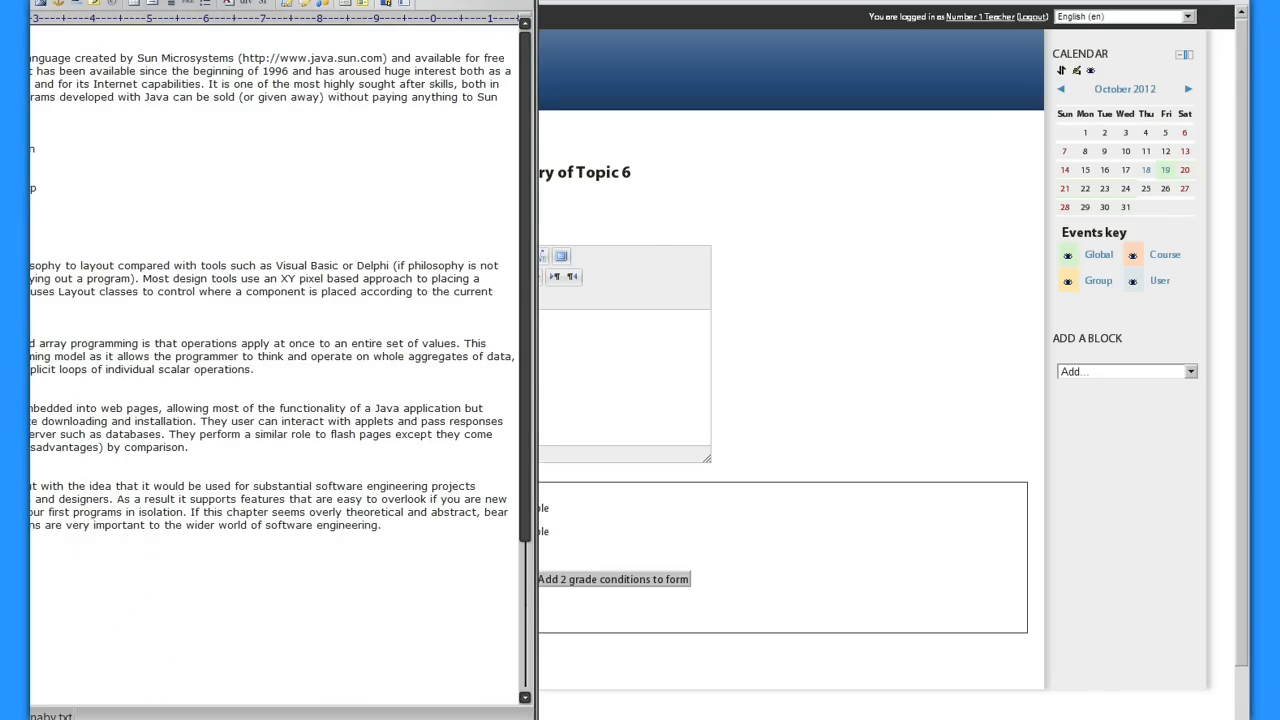
pyautogui.tripleClick(262, 537)
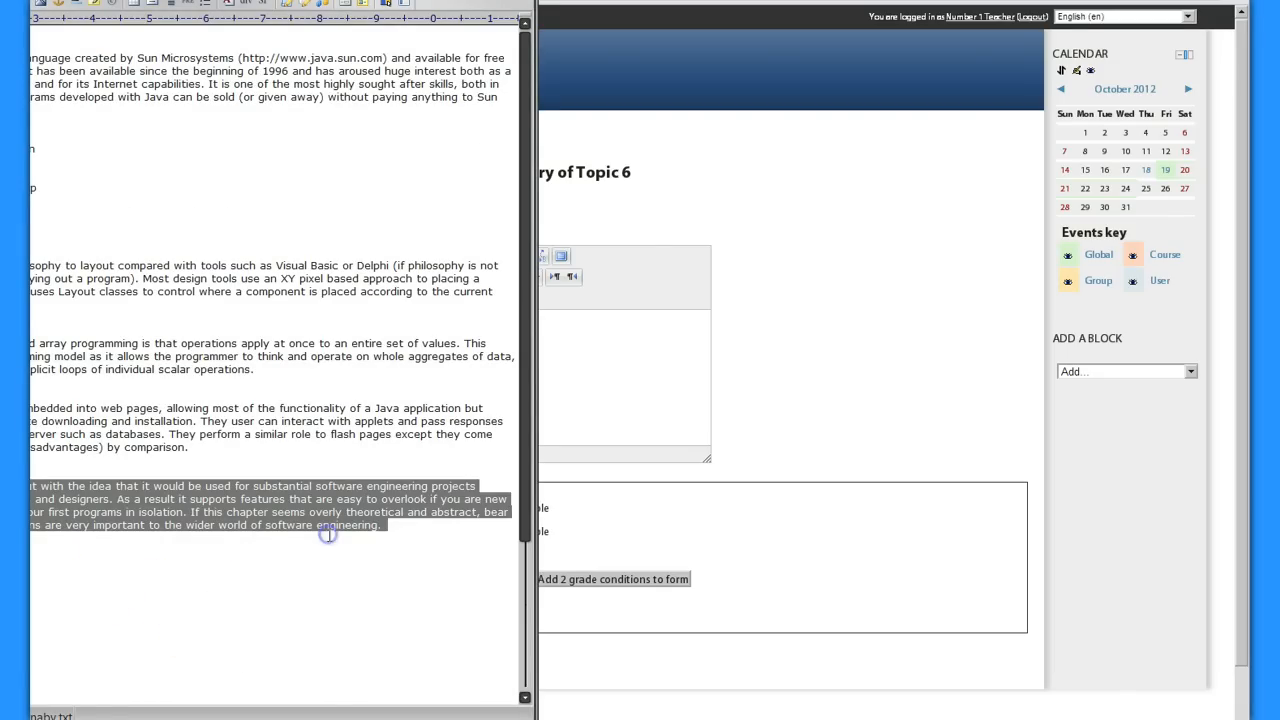
pyautogui.click(659, 385)
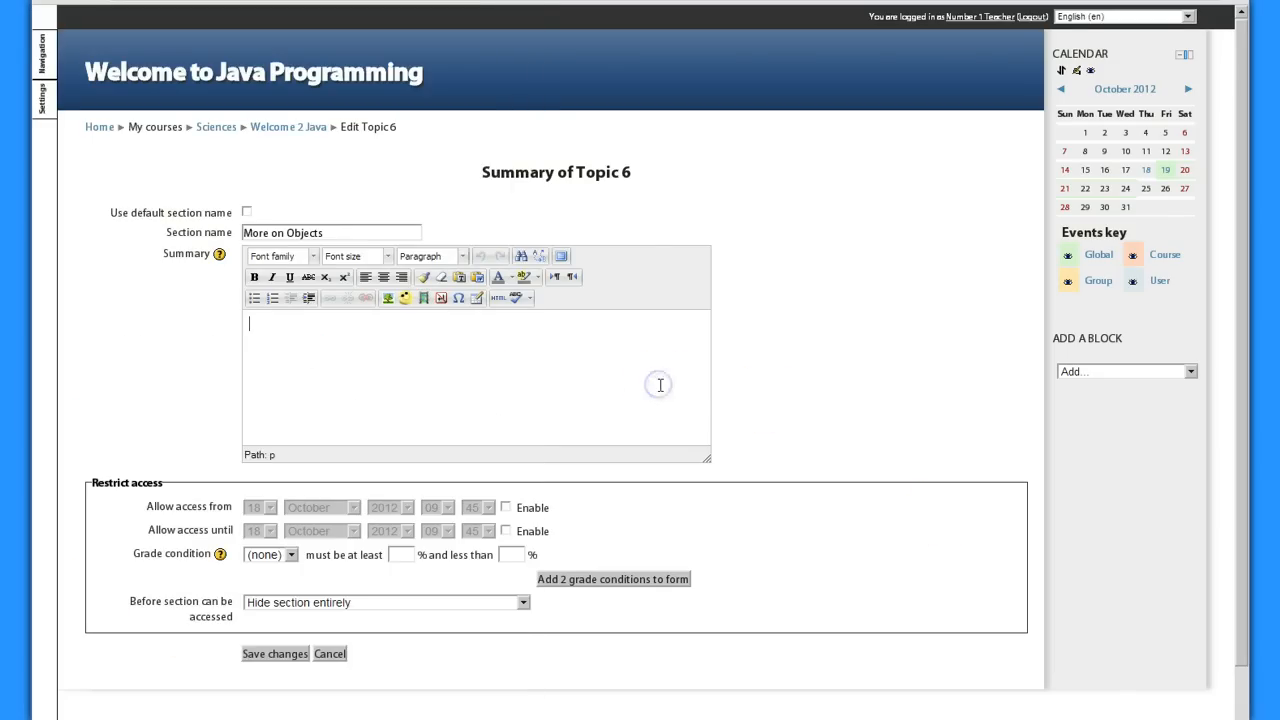
pyautogui.write('The designers of Java set out with the idea that it would be used for substantial software engineering projects involving multiple programmers and designers. As a result it supports features that are easy to overlook if you are new to the language and writing your first programs in isolation. If this chapter seems overly theoretical and abstract, bear with me as the ideas it contains are very important to the wider world of software engineering.')
pyautogui.click(257, 656)
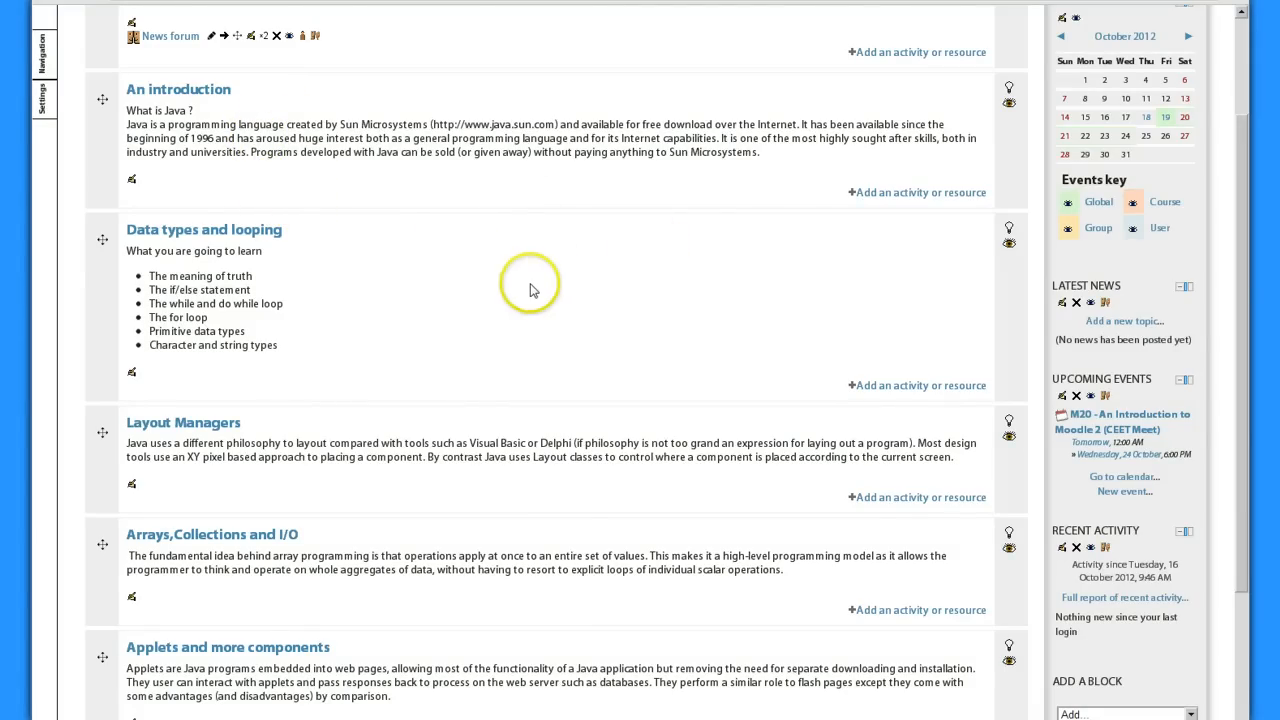
# Step: Collapse and re-expand My courses in the course navigation tree and examine the section names listed under Welcome 2 Java
pyautogui.moveTo(46, 60)
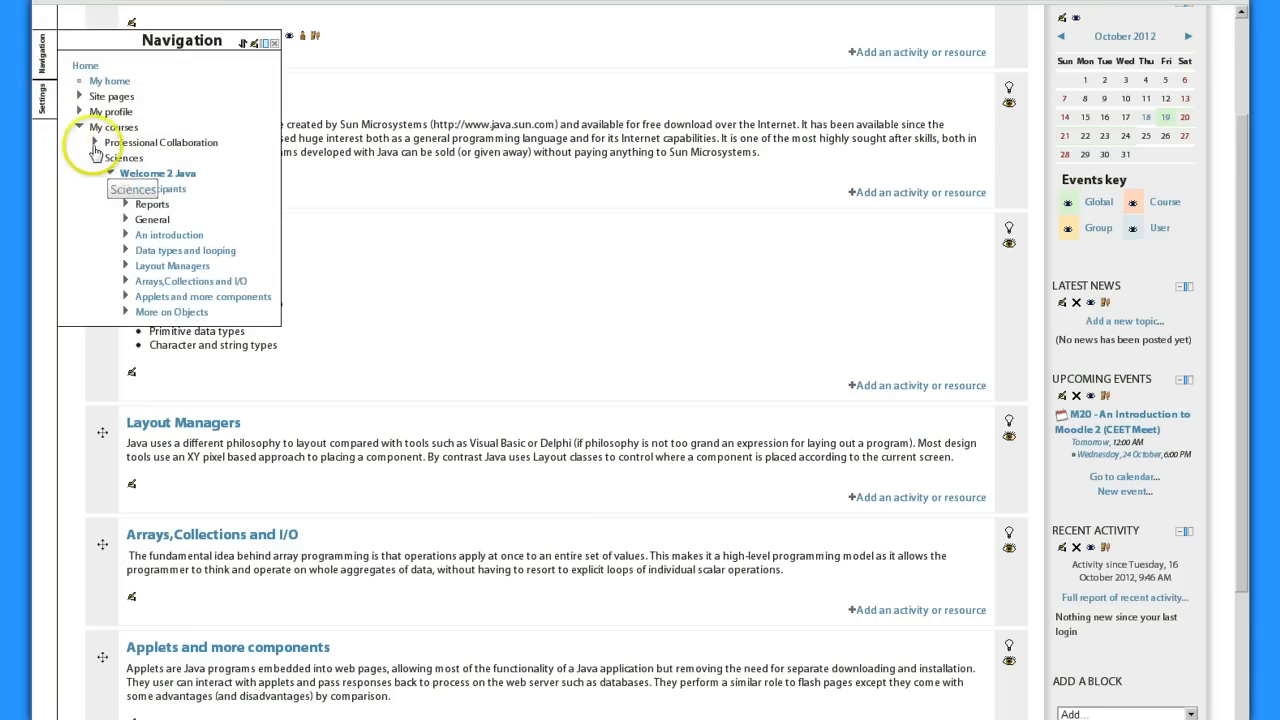
pyautogui.click(82, 128)
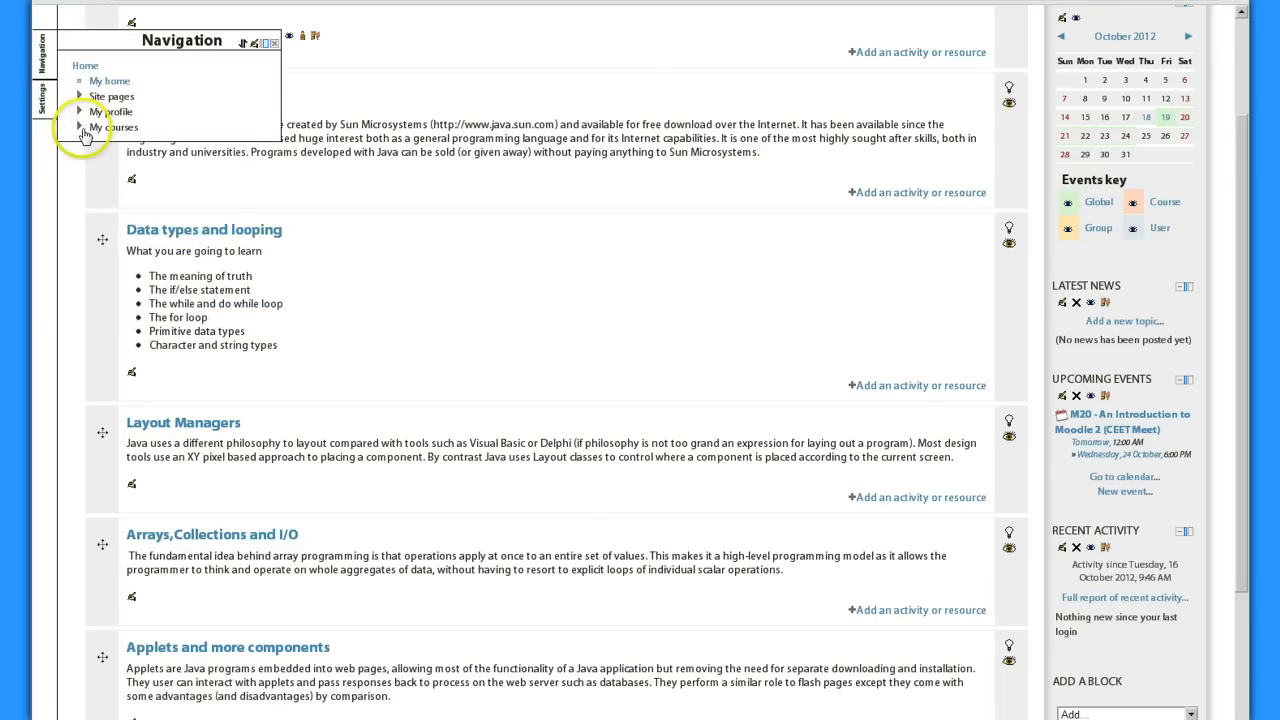
pyautogui.click(82, 128)
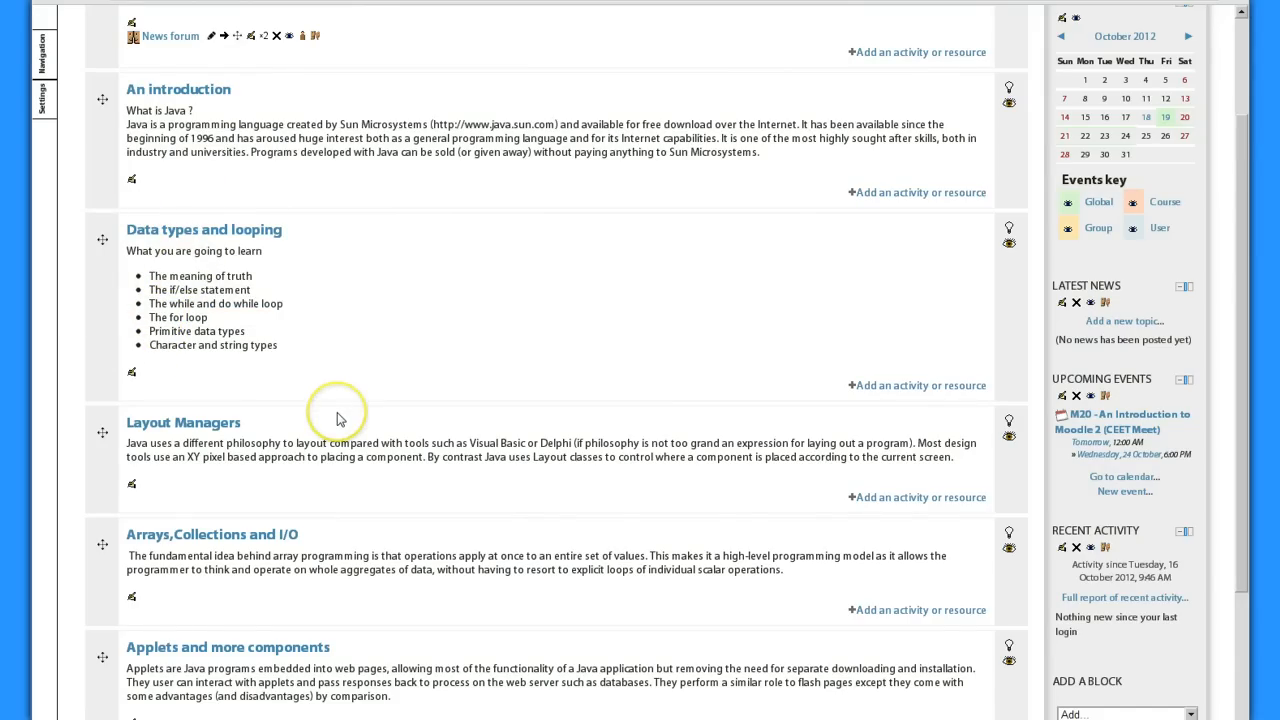
pyautogui.moveTo(42, 50)
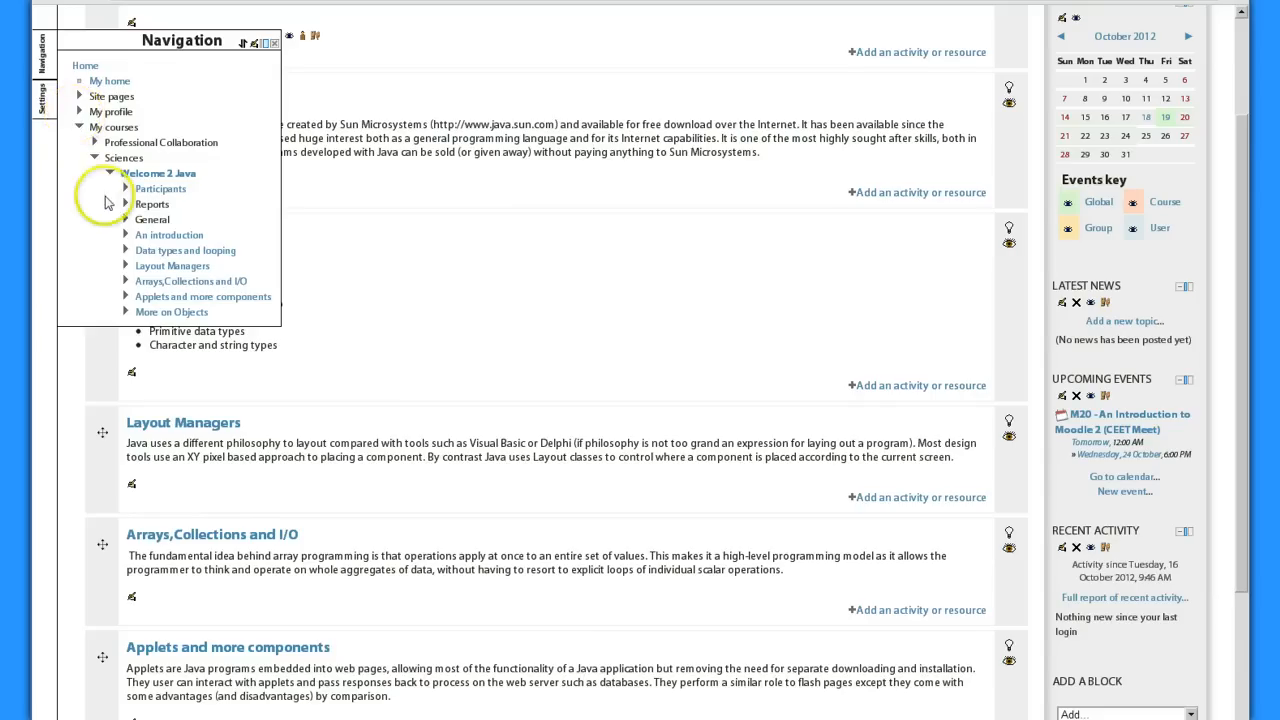